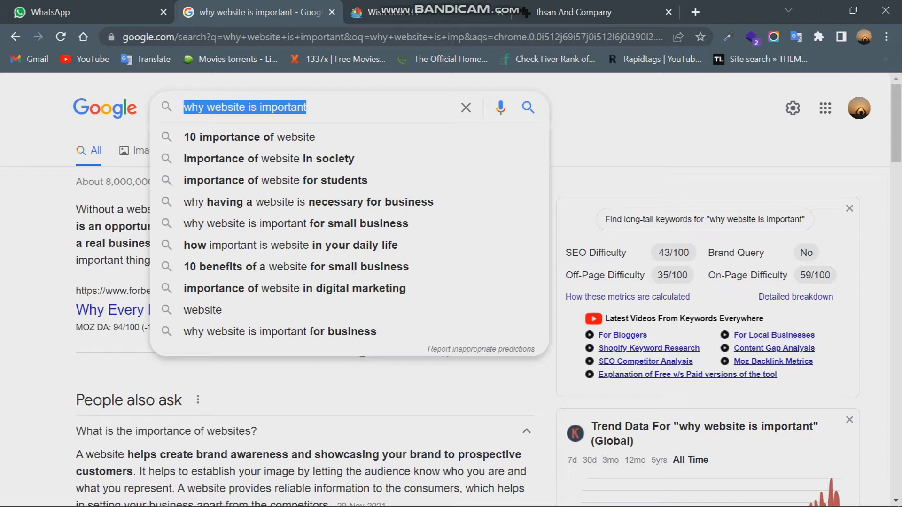
Review the Google results for 'why website is important', then switch to the Wish Boat LLC tab.
left_click(307, 108)
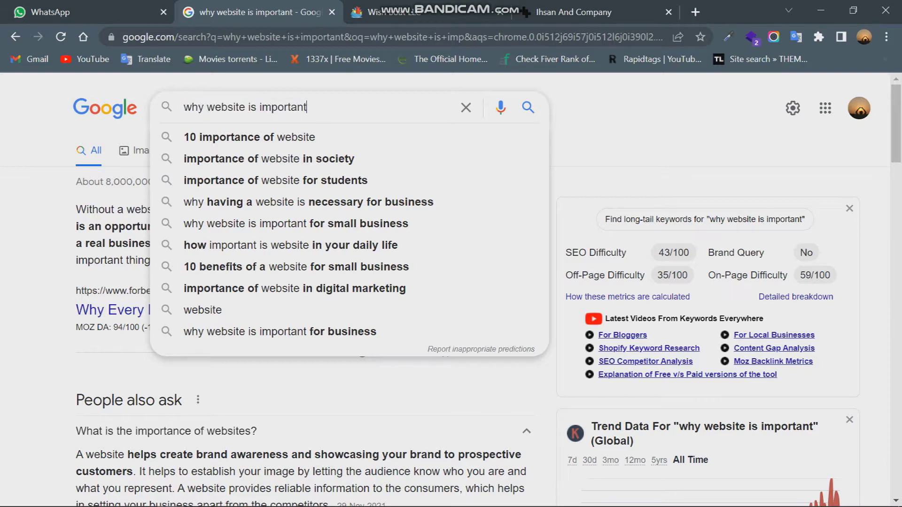
key("Escape")
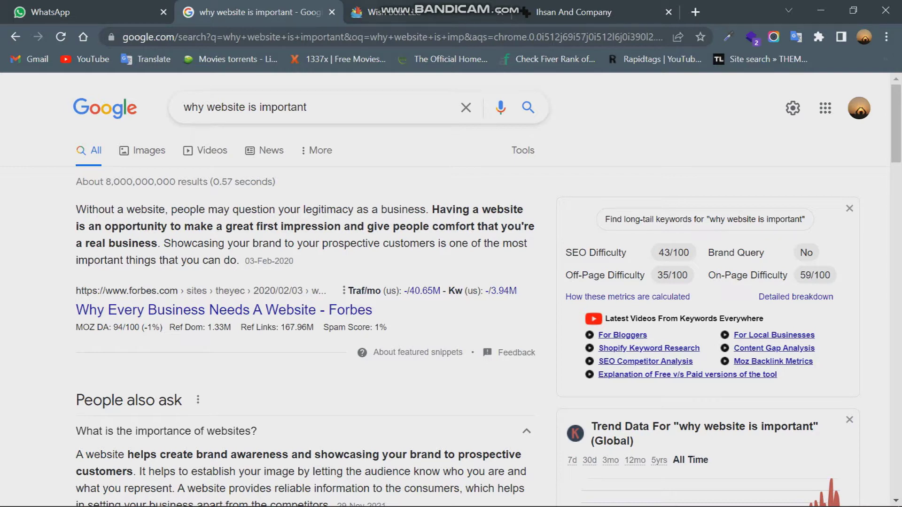
key("ctrl+Tab")
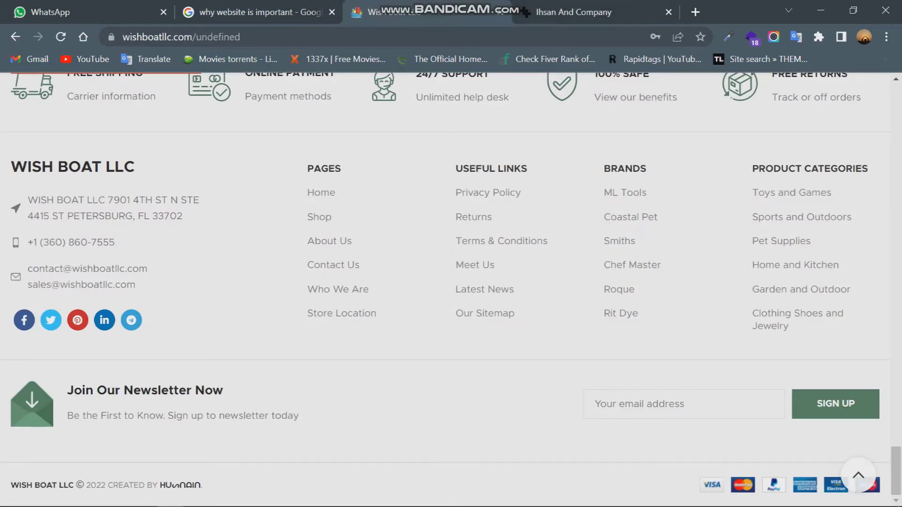
Scroll up and down the Wish Boat LLC shop homepage, then move to the Ihsan And Company tab.
scroll(451, 289, "up", 20)
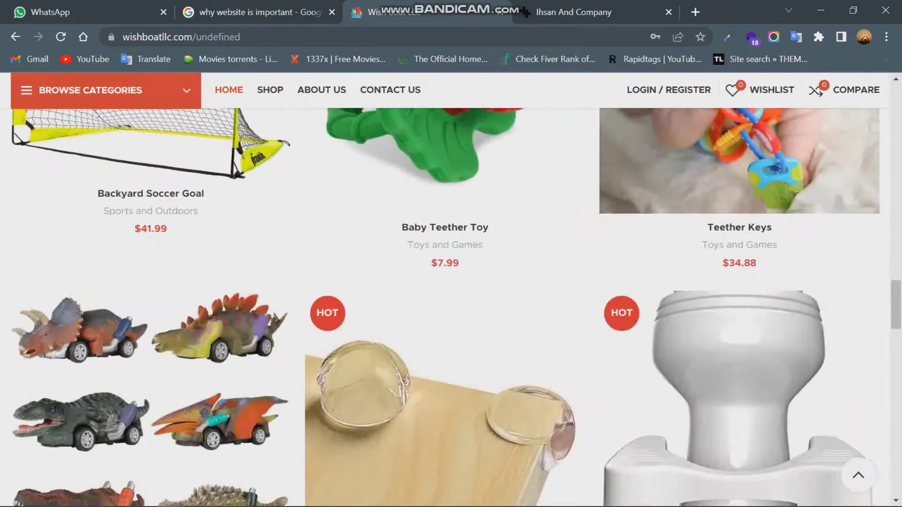
scroll(451, 290, "up", 15)
scroll(473, 290, "down", 11)
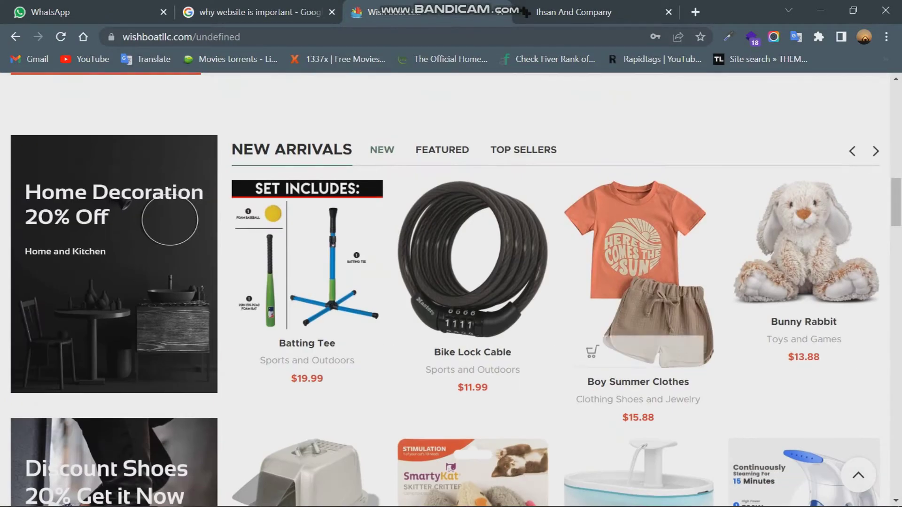
scroll(473, 289, "up", 15)
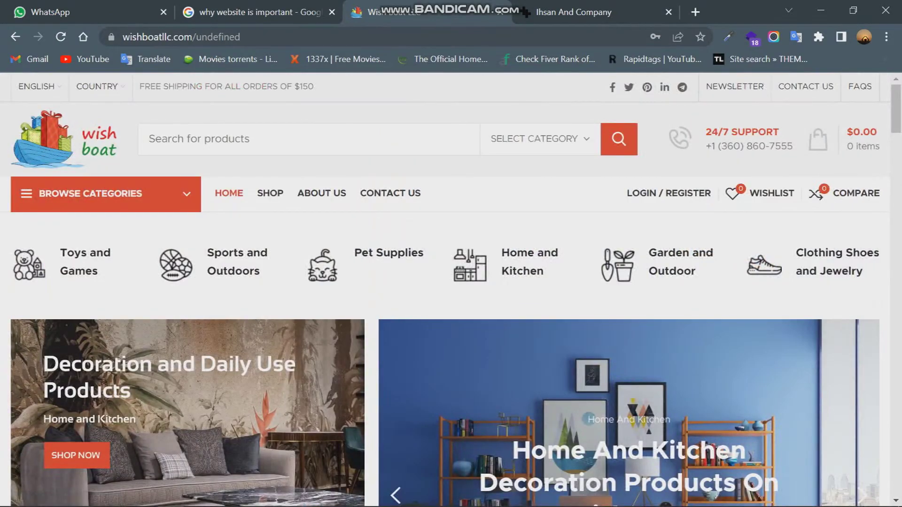
mouse_move(105, 195)
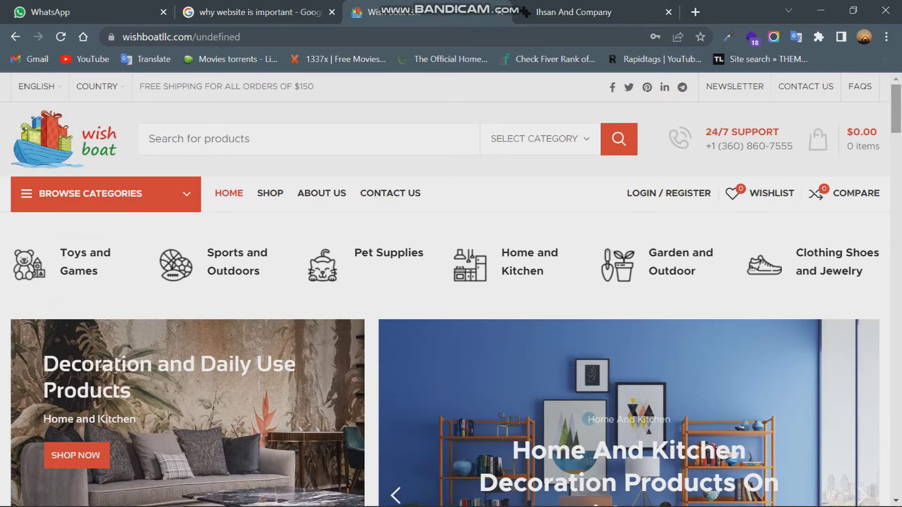
scroll(451, 282, "down", 2)
scroll(451, 282, "up", 2)
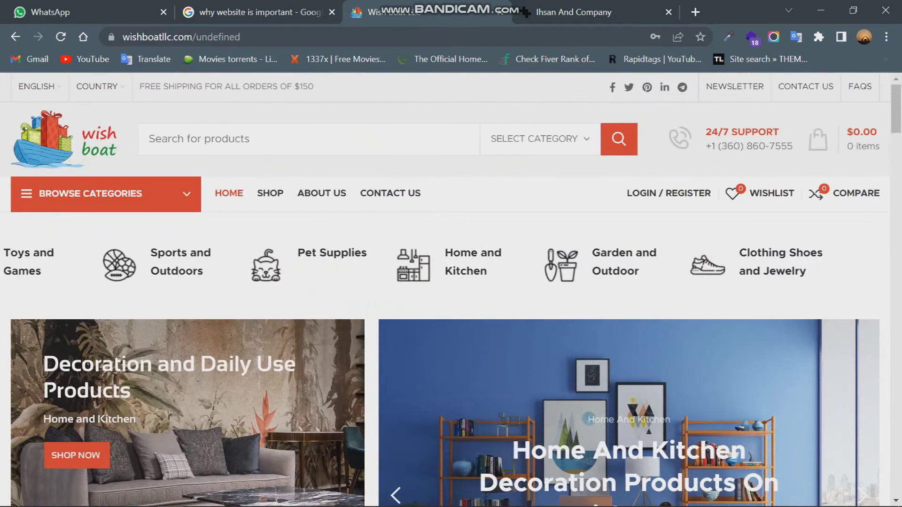
scroll(451, 282, "down", 4)
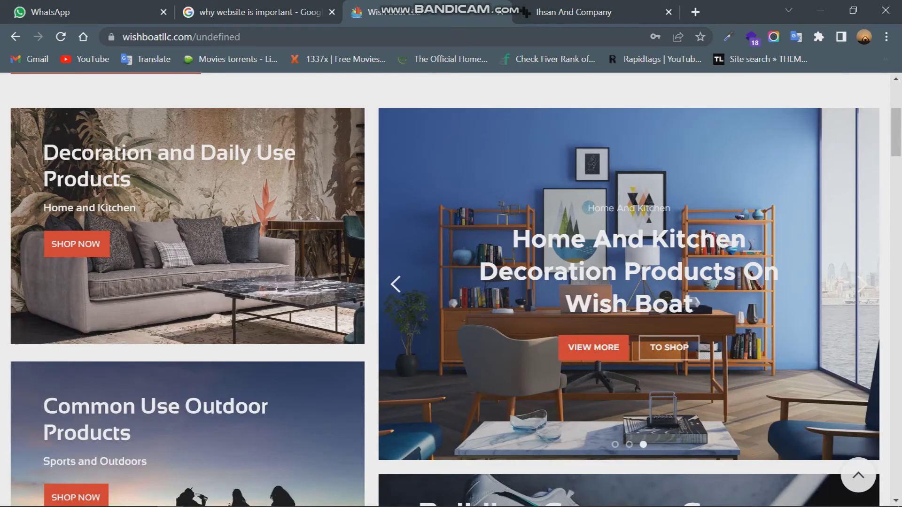
scroll(451, 282, "down", 5)
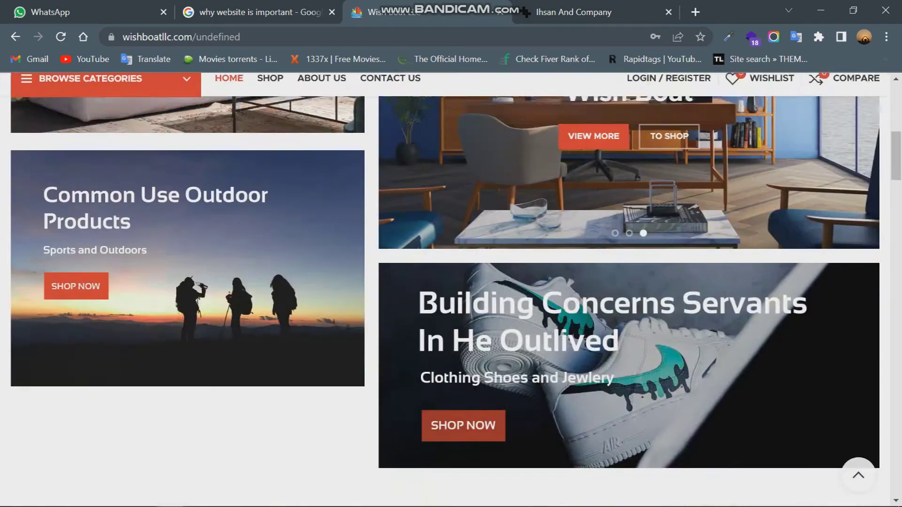
scroll(473, 301, "down", 12)
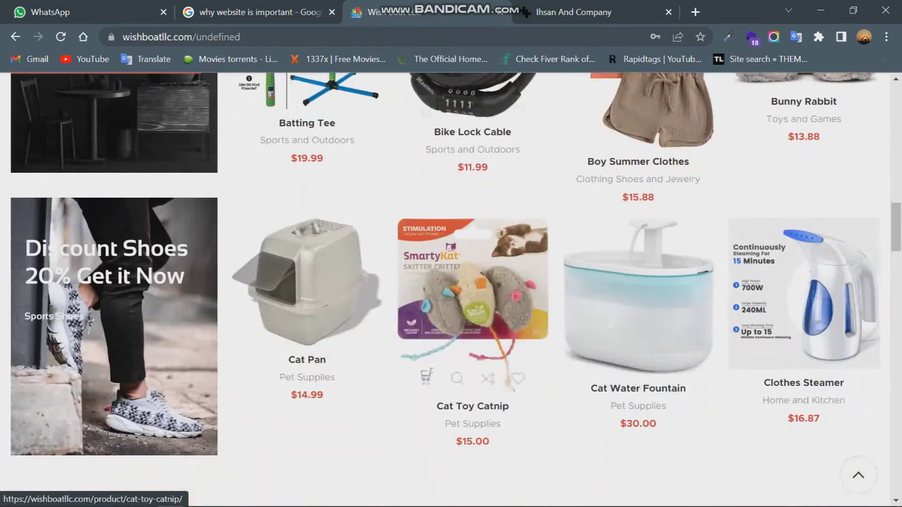
scroll(658, 281, "up", 5)
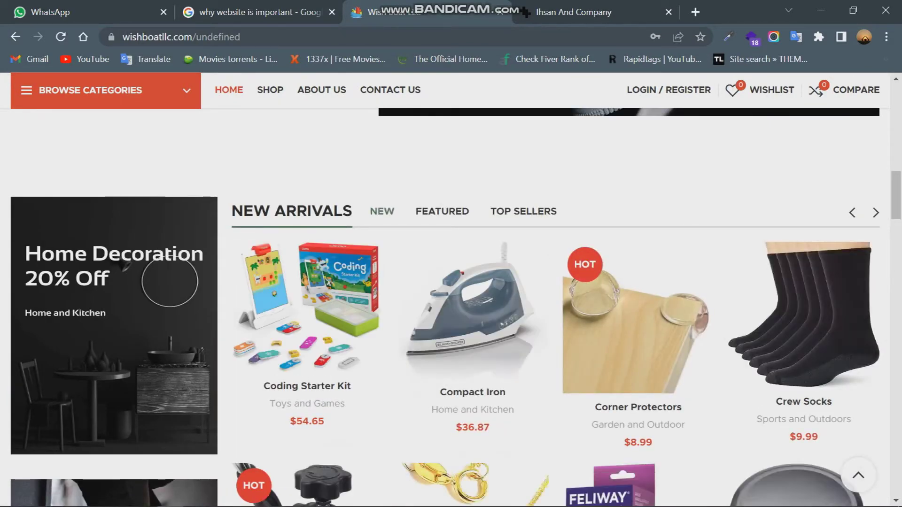
key("ctrl+Tab")
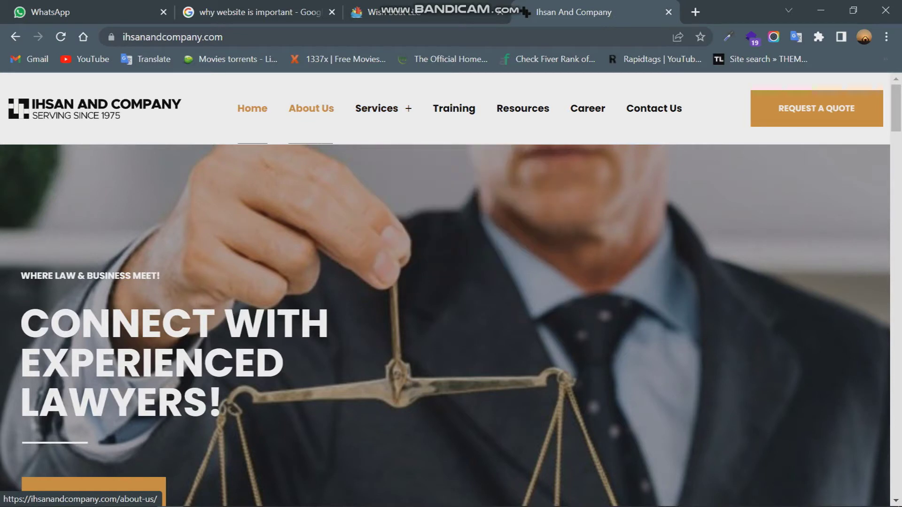
Scroll through Ihsan And Company's Legal, Training & Development and Memberships sections, then return to Wish Boat LLC.
mouse_move(376, 108)
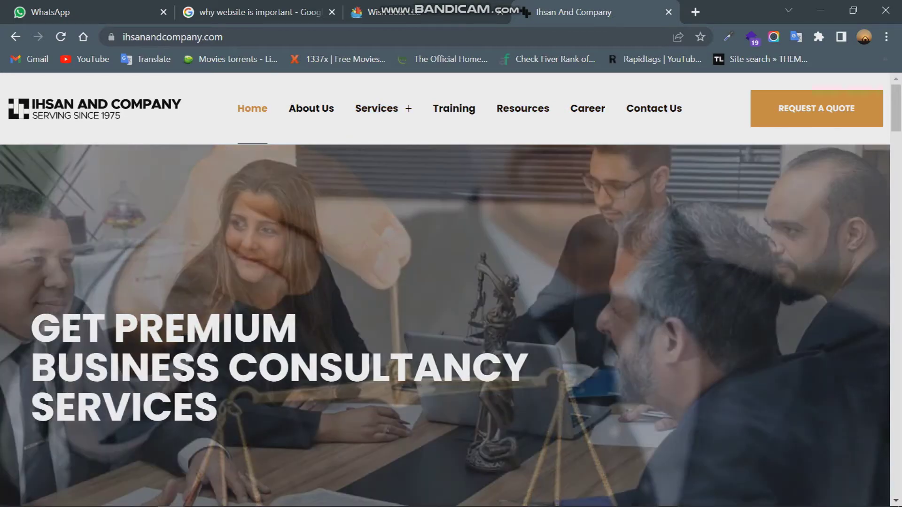
scroll(445, 289, "down", 2)
scroll(445, 289, "down", 10)
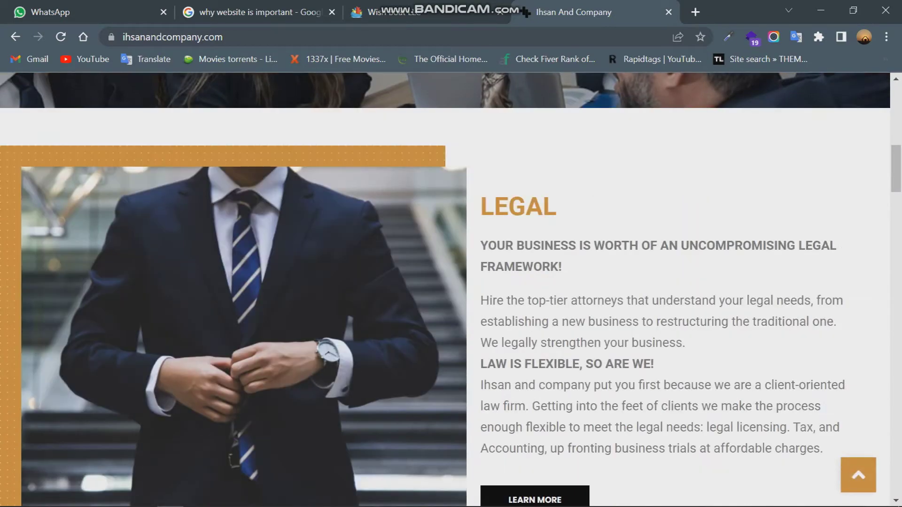
scroll(445, 290, "down", 10)
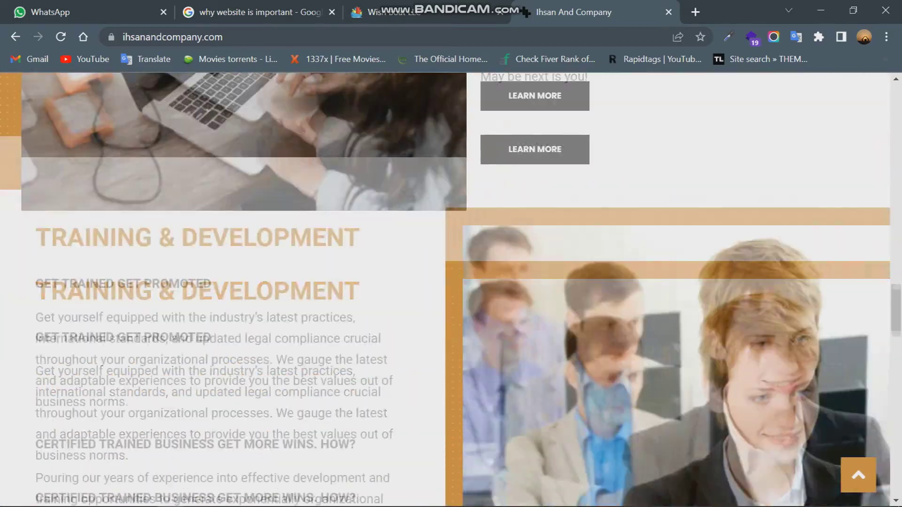
scroll(446, 289, "down", 10)
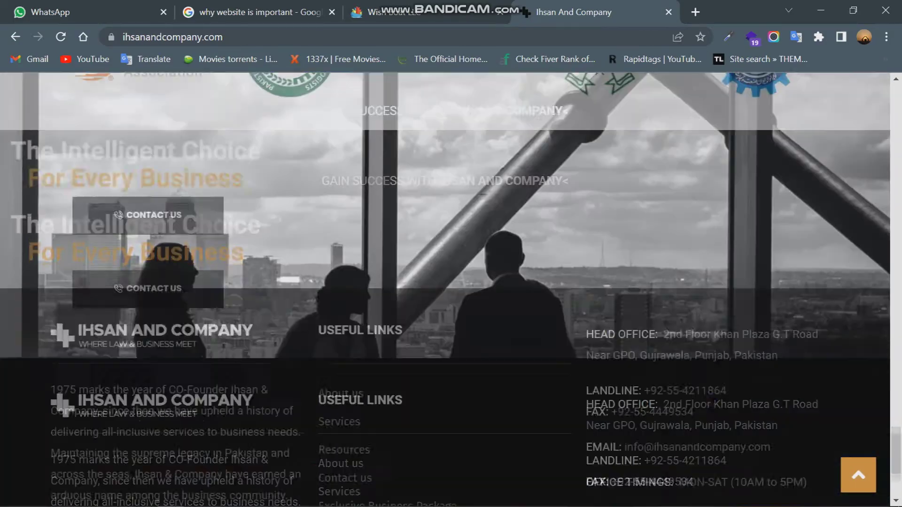
scroll(445, 289, "up", 10)
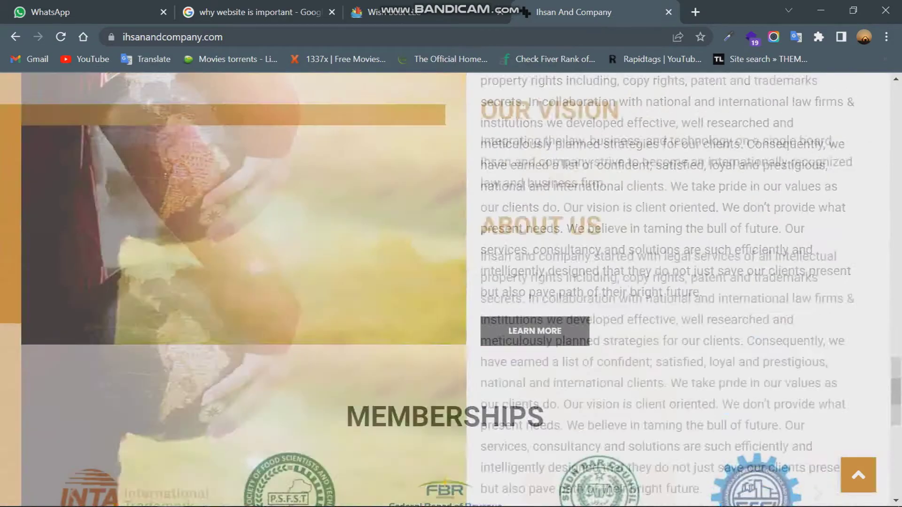
scroll(445, 290, "up", 5)
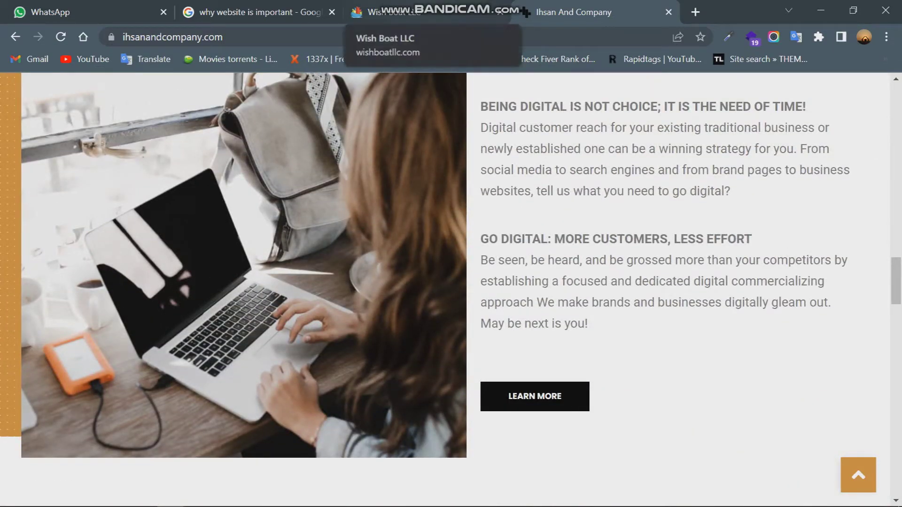
left_click(376, 12)
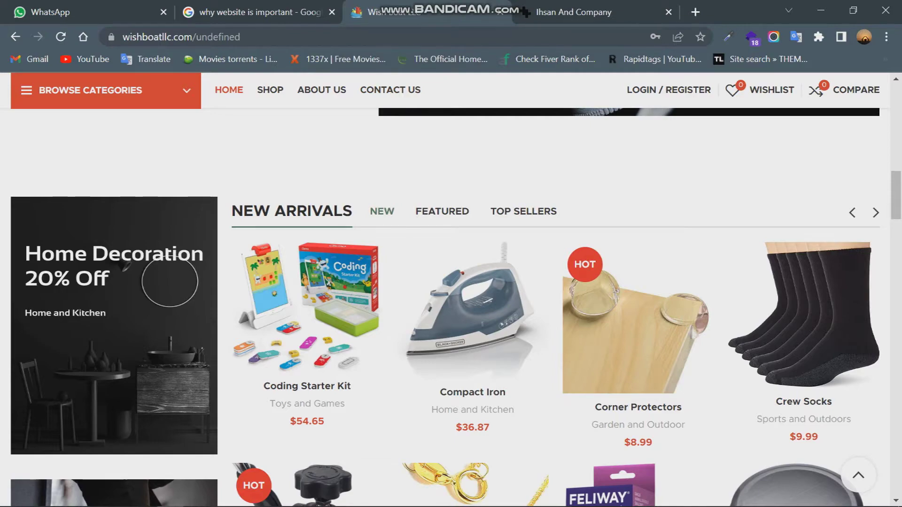
Close the Ihsan And Company and Wish Boat LLC tabs, back to the 'why website is important' results.
scroll(170, 281, "up", 6)
scroll(169, 281, "up", 8)
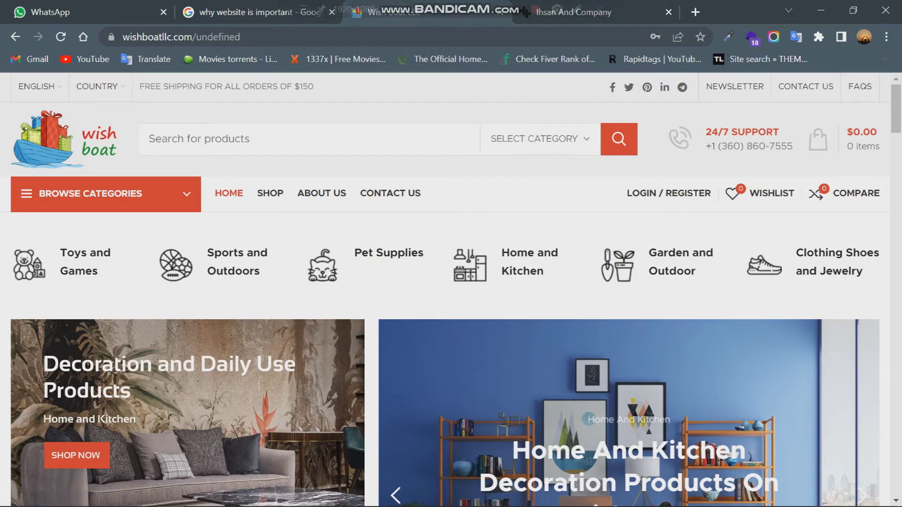
key("ctrl+shift+Tab")
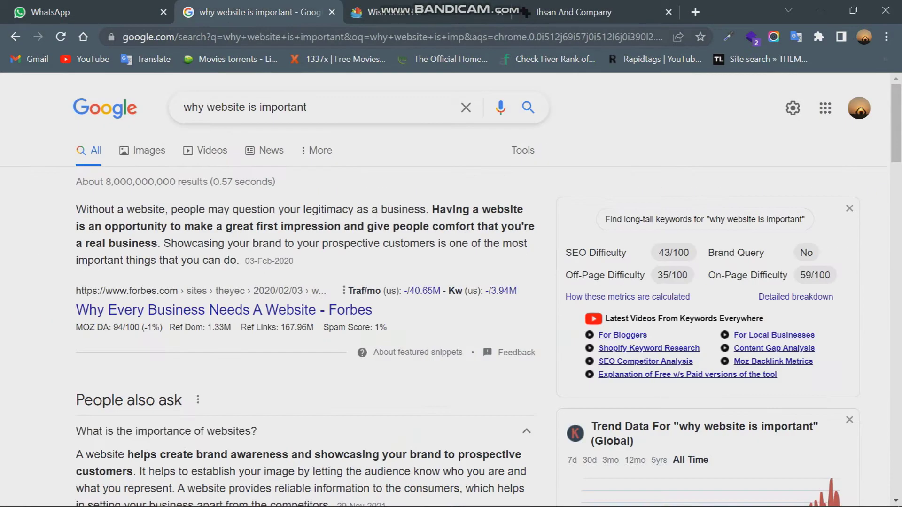
key("ctrl+Tab")
key("ctrl+Tab")
key("ctrl+w")
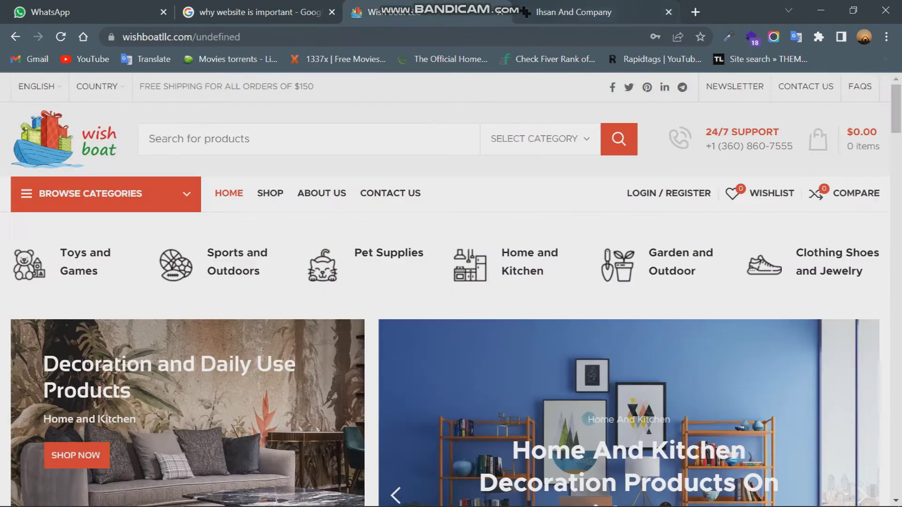
key("ctrl+w")
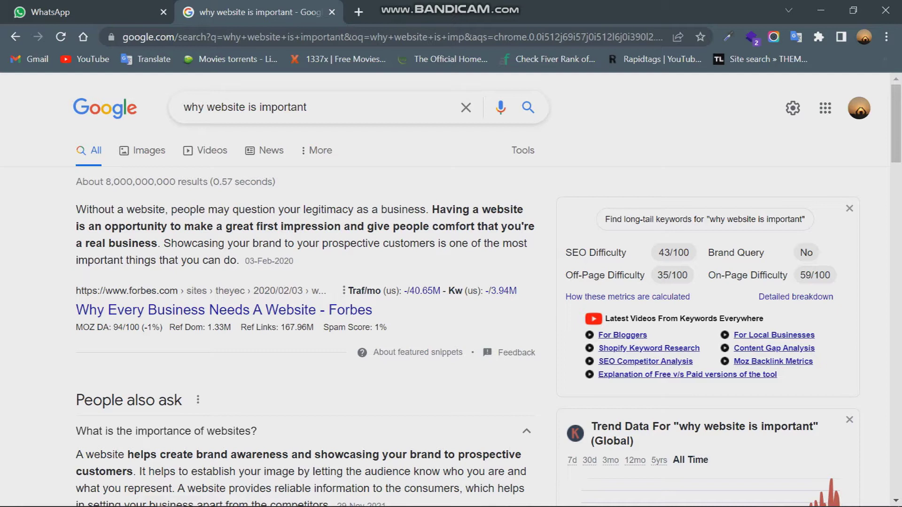
In a new tab, search Google for 'wordpress download'.
left_click(358, 12)
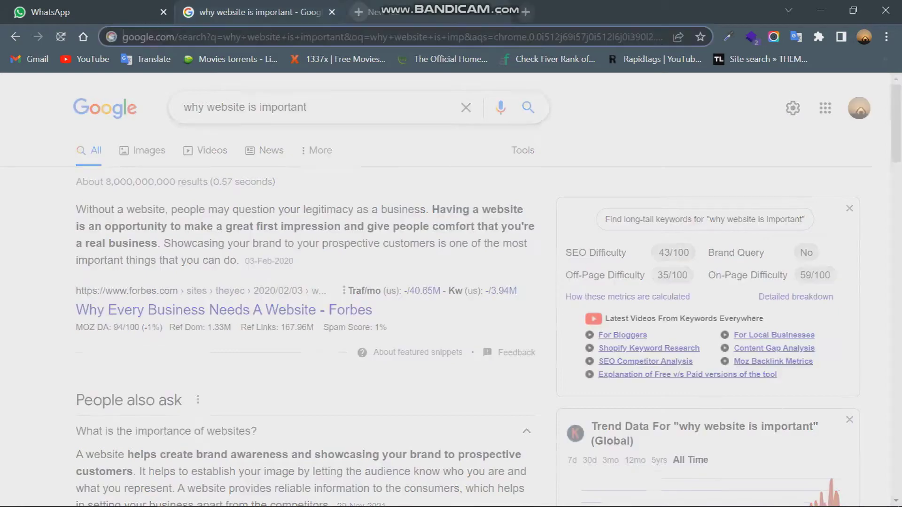
type("wordp")
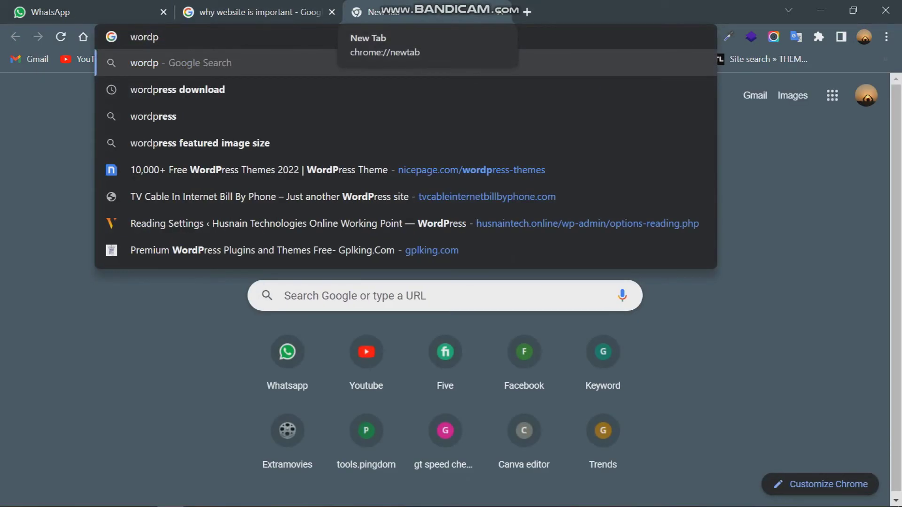
key("Down")
key("Return")
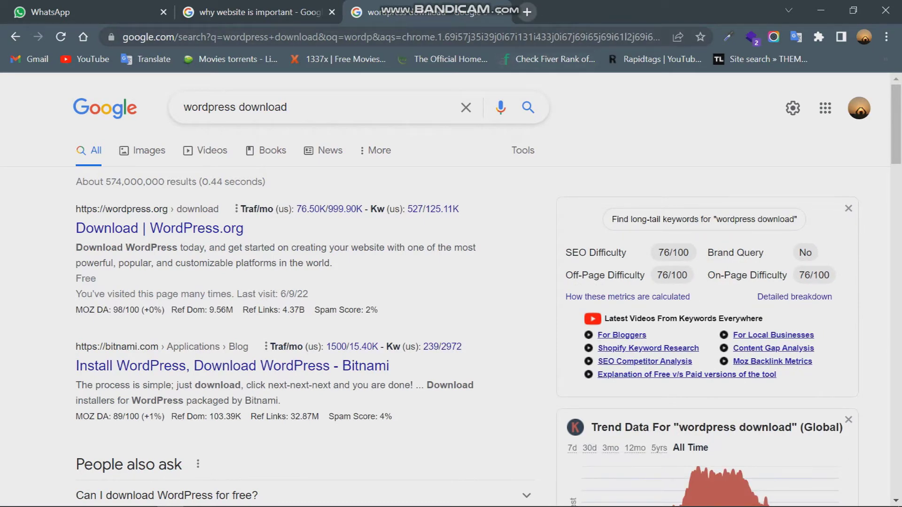
In another new tab, search 'loragon', then correct it to 'laragon download'.
left_click(527, 12)
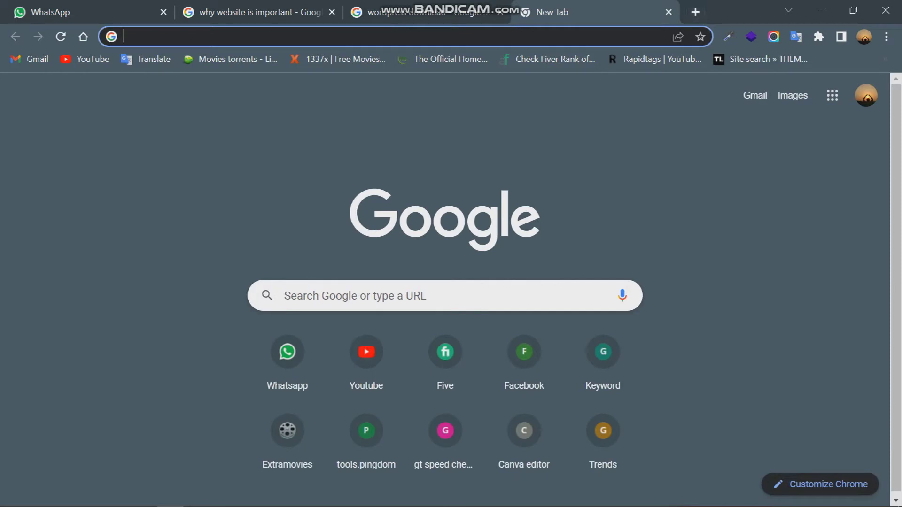
type("lorag")
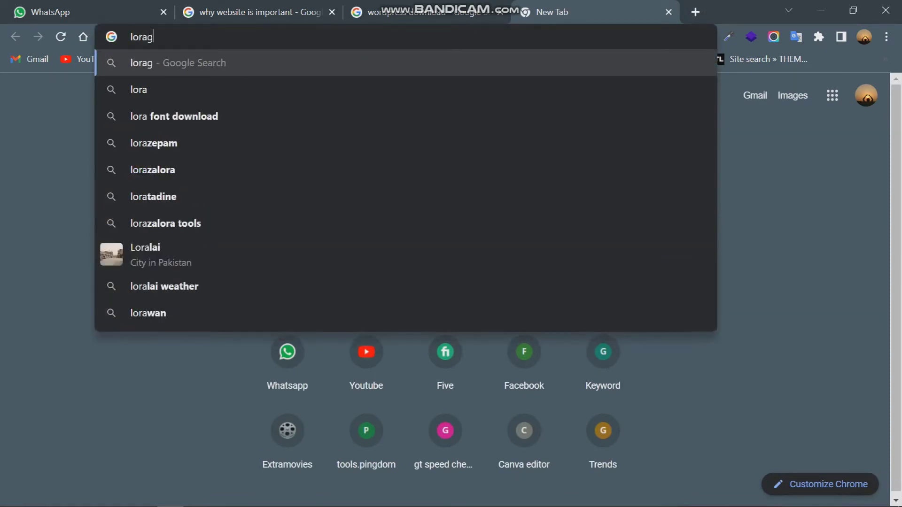
type("on")
key("Return")
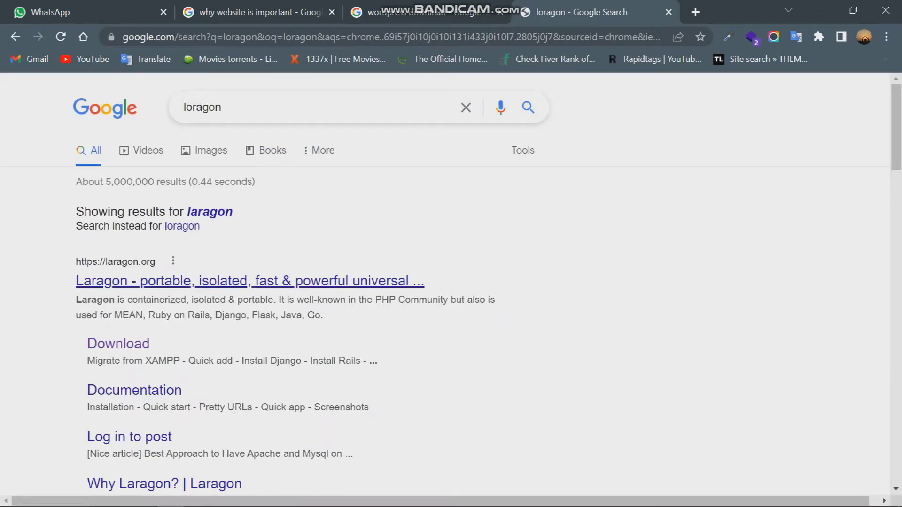
left_click(222, 107)
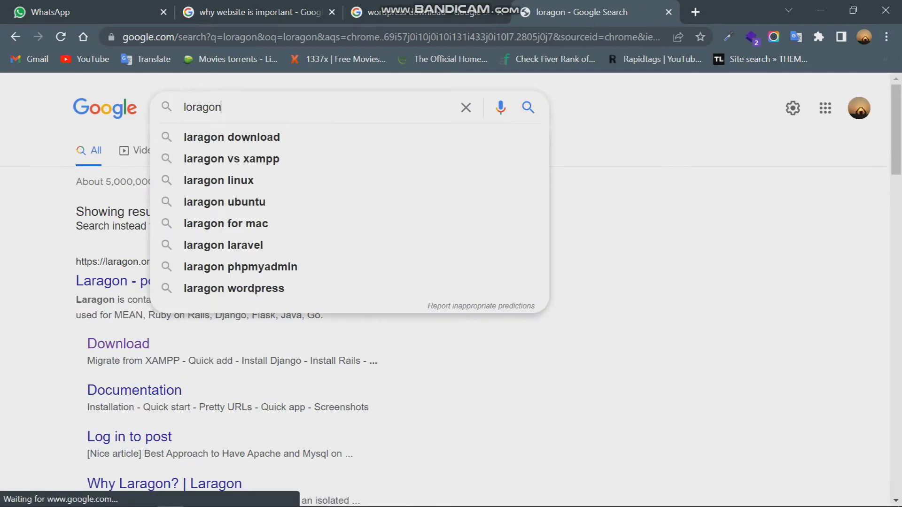
key("Down")
key("Return")
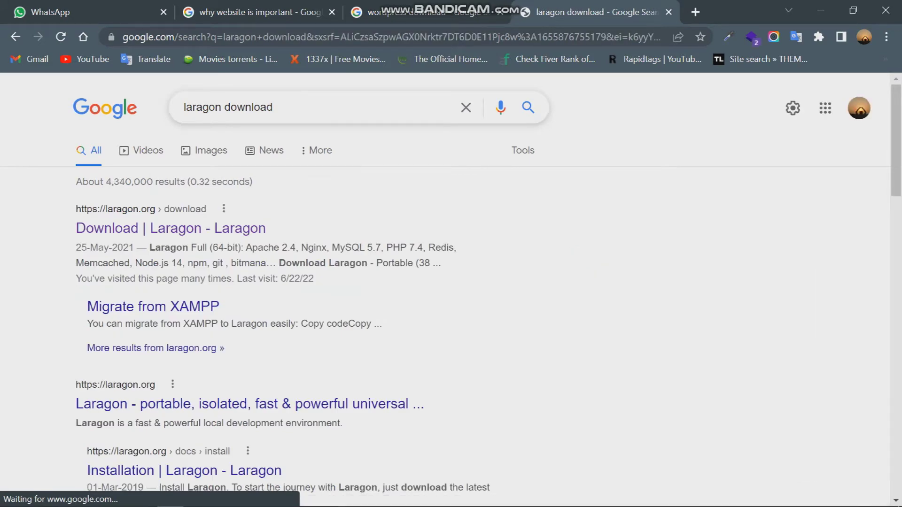
Open the laragon.org Download page listing Laragon Full (147 MB) and Portable (38 MB).
left_click(170, 229)
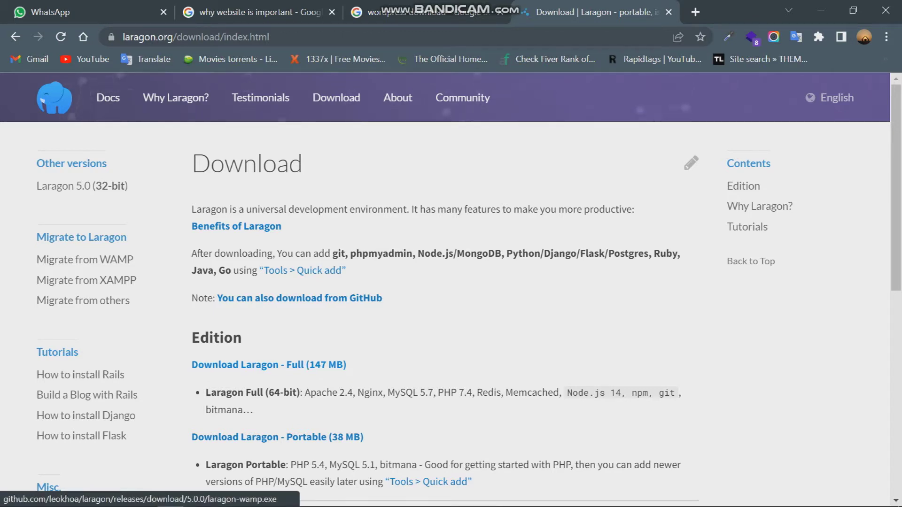
key("ctrl+shift+Tab")
key("ctrl+Tab")
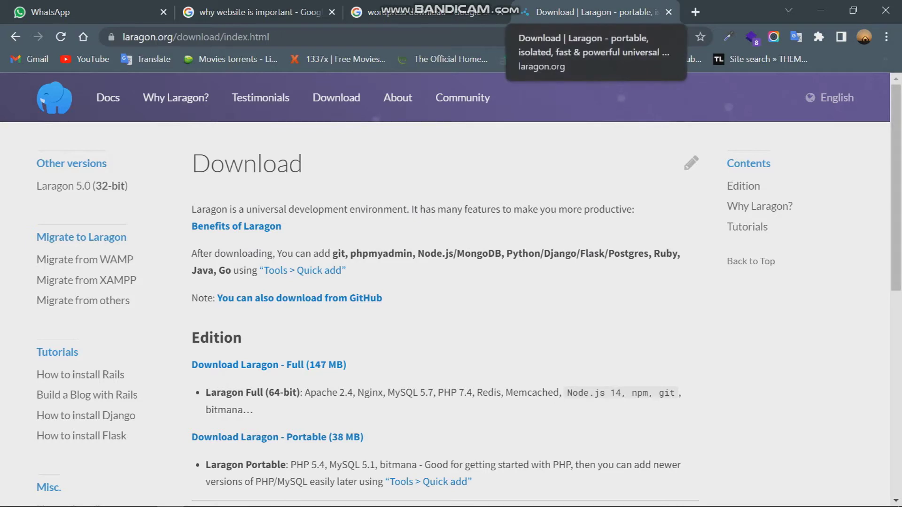
left_click(886, 37)
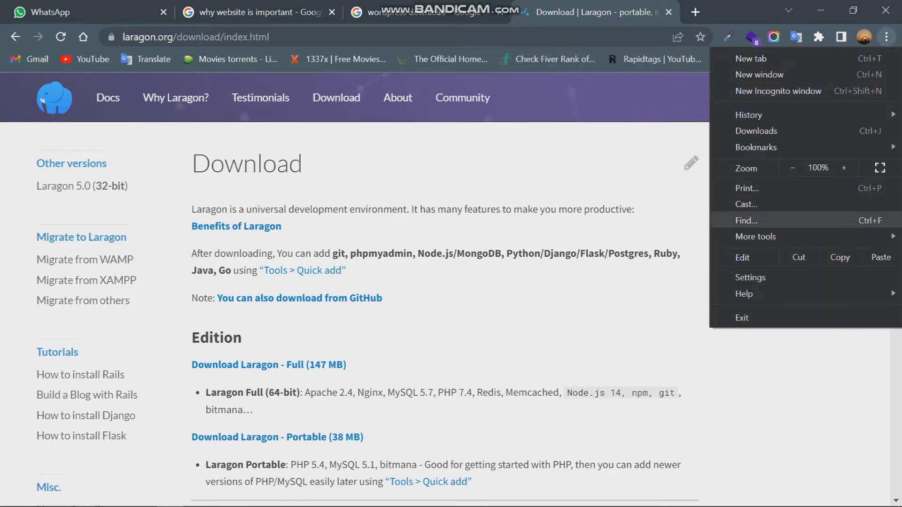
Check Chrome's Downloads list for the laragon-wamp.exe installer, then close the Downloads tab.
left_click(756, 131)
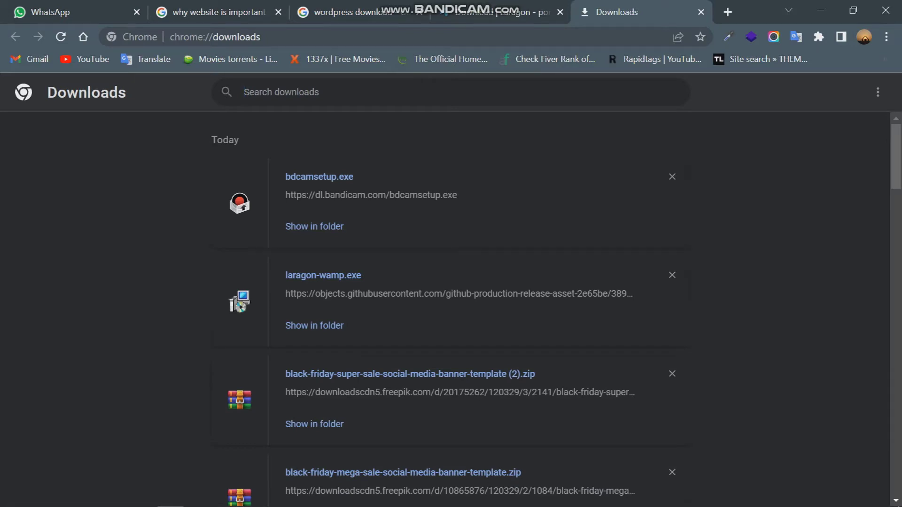
key("ctrl+w")
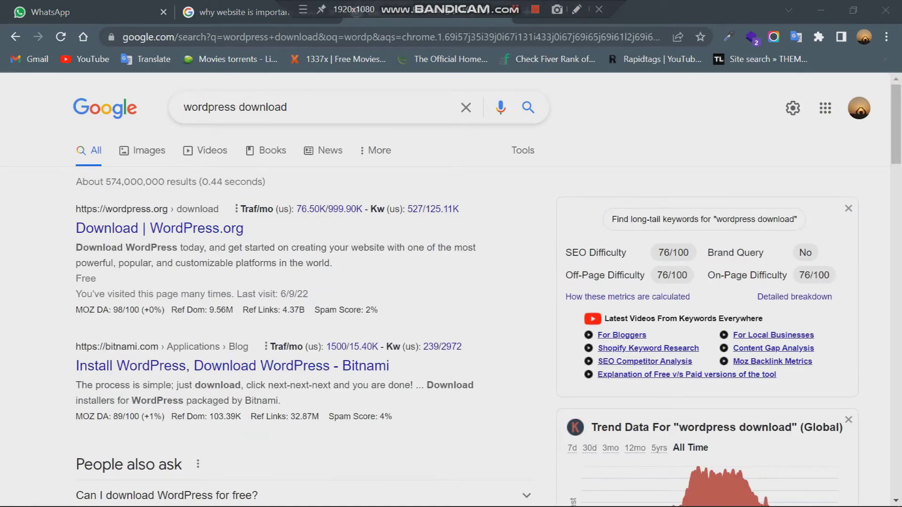
Finish the Laragon 5.0.0 setup wizard, choosing not to restart the computer.
mouse_move(197, 496)
left_click(196, 497)
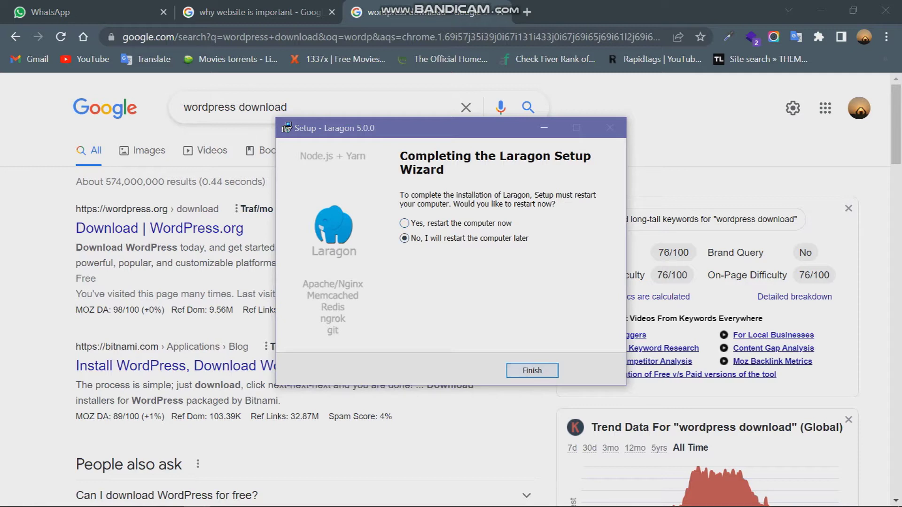
left_click(532, 371)
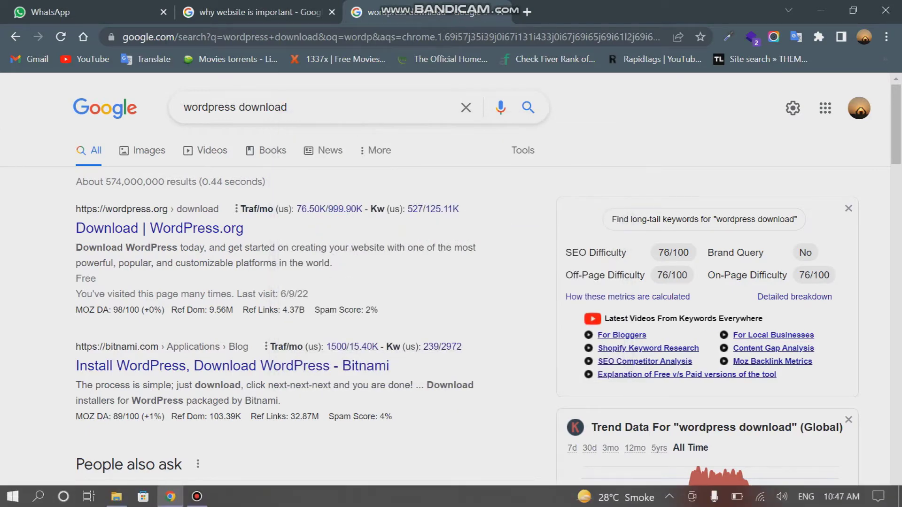
Minimize Chrome and refresh the desktop to show the Laragon shortcut.
left_click(821, 11)
right_click(728, 99)
left_click(764, 139)
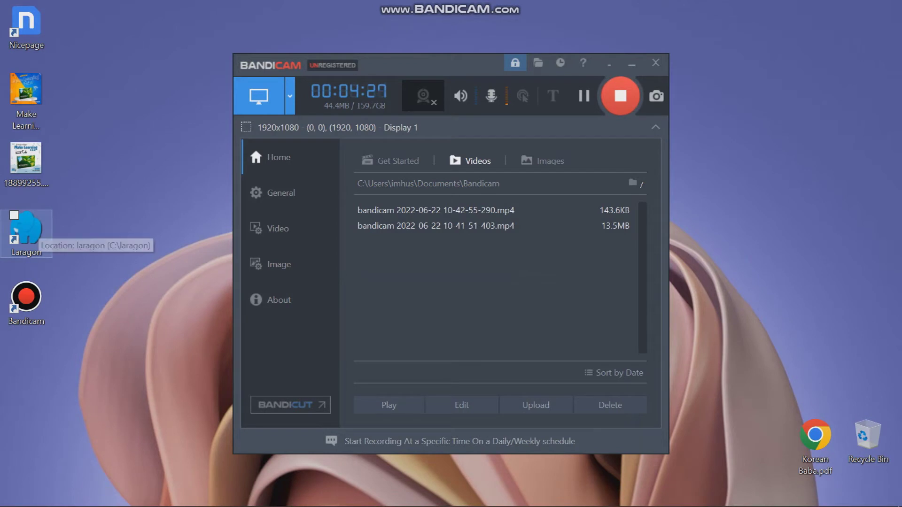
Launch Laragon, Start All, and allow Apache and mysqld through the Windows firewall.
left_click(27, 231)
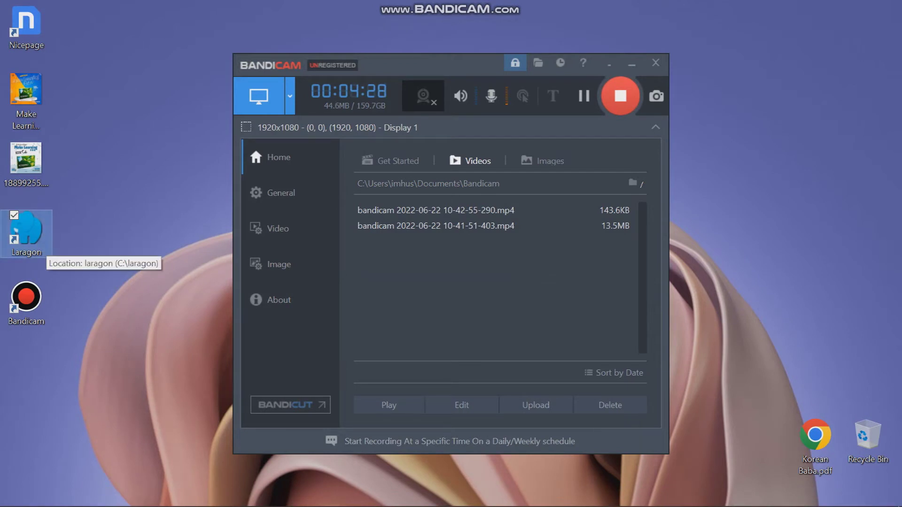
double_click(26, 231)
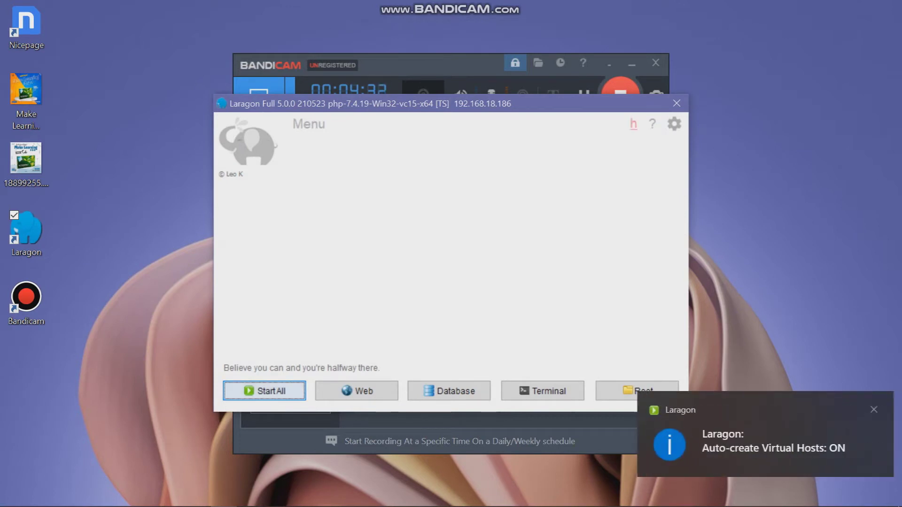
left_click(277, 394)
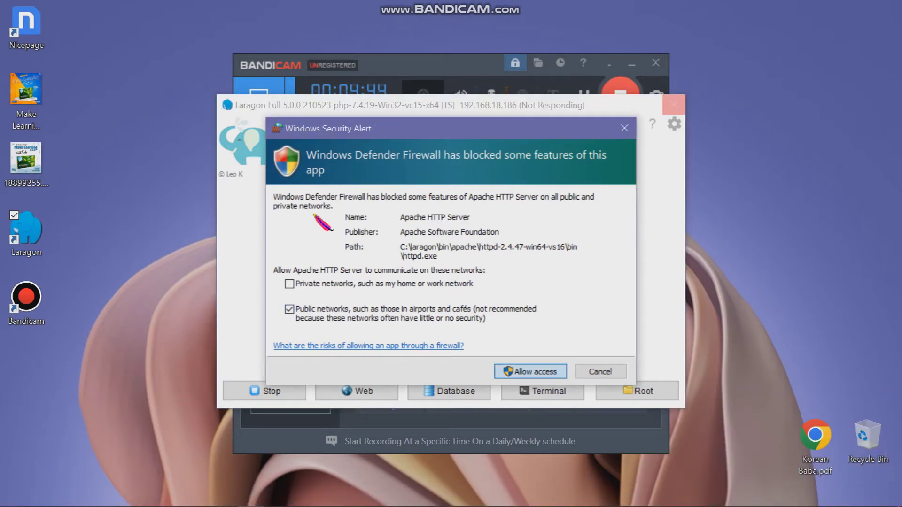
left_click(530, 372)
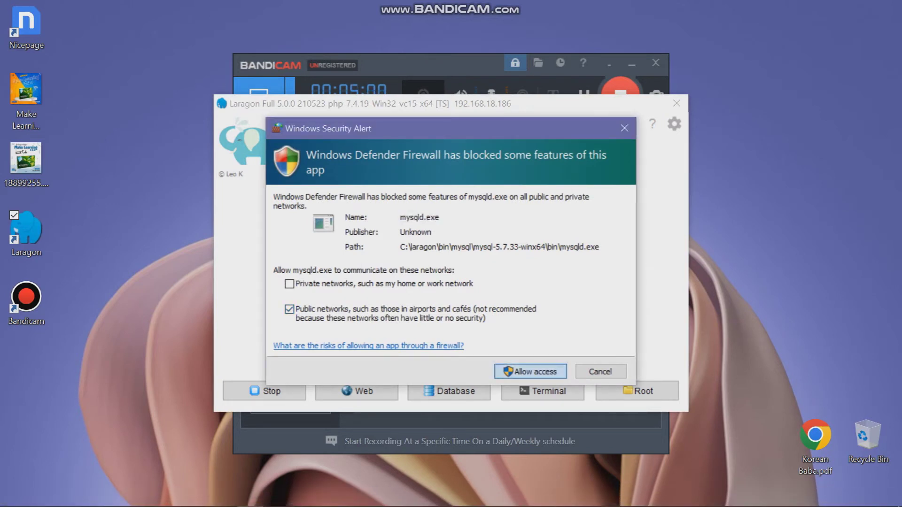
left_click(531, 372)
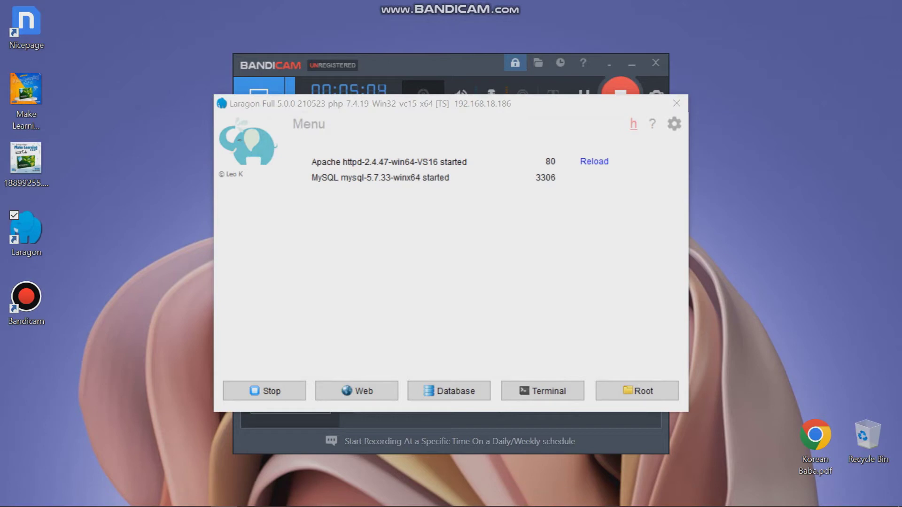
right_click(727, 188)
From Laragon's menu, create a WordPress quick app named 'project1'.
left_click(751, 228)
right_click(542, 203)
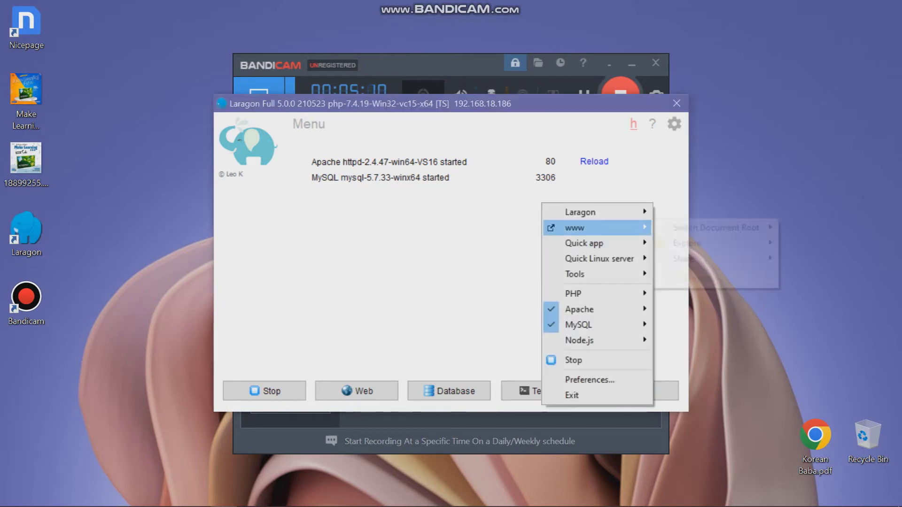
mouse_move(592, 243)
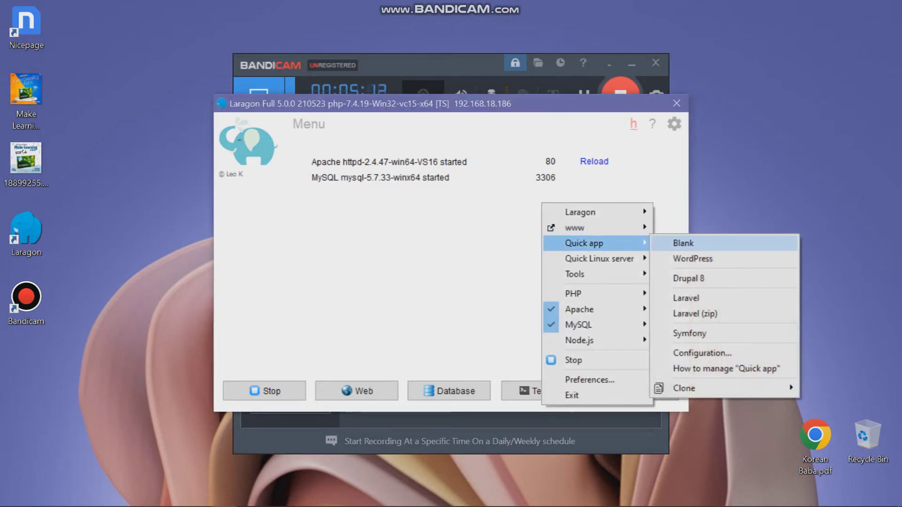
left_click(742, 197)
right_click(506, 212)
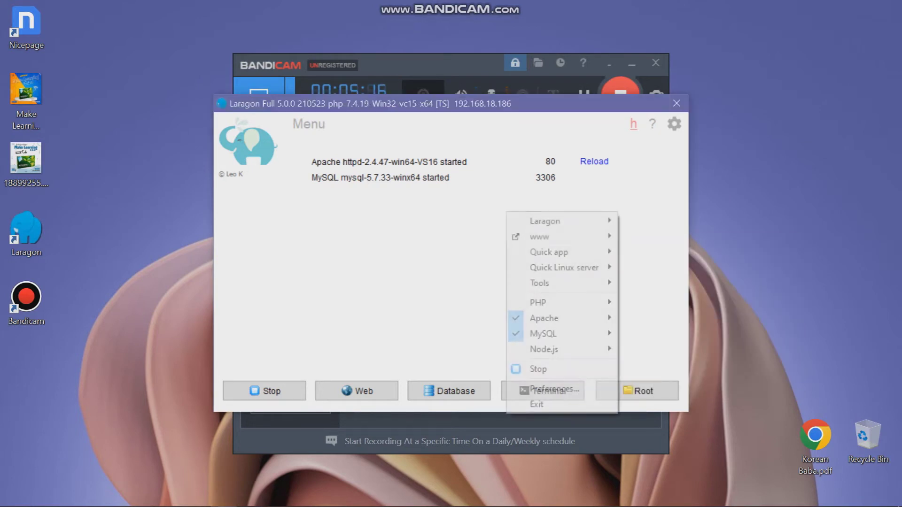
mouse_move(548, 252)
left_click(657, 268)
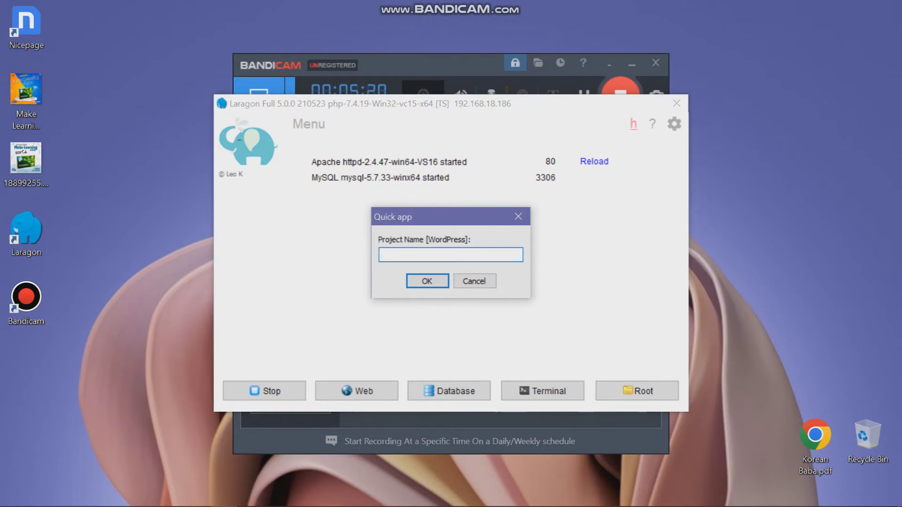
type("project ")
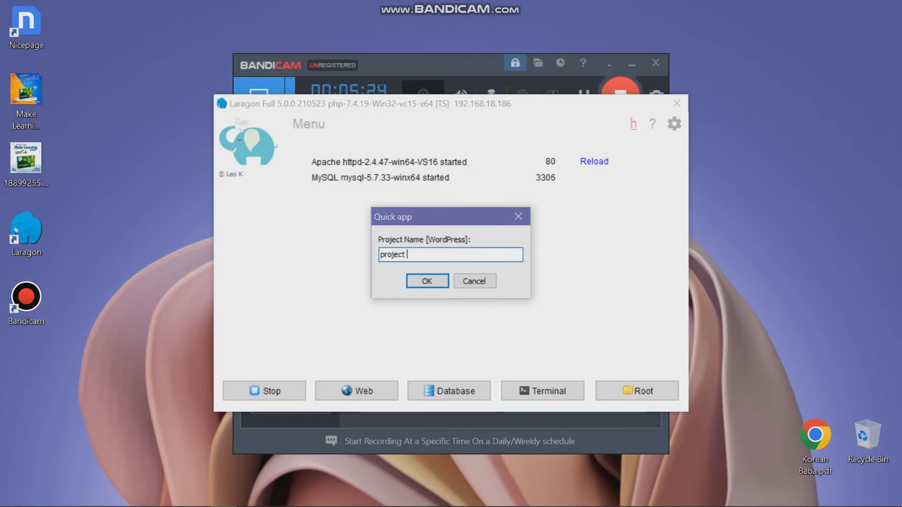
type("1")
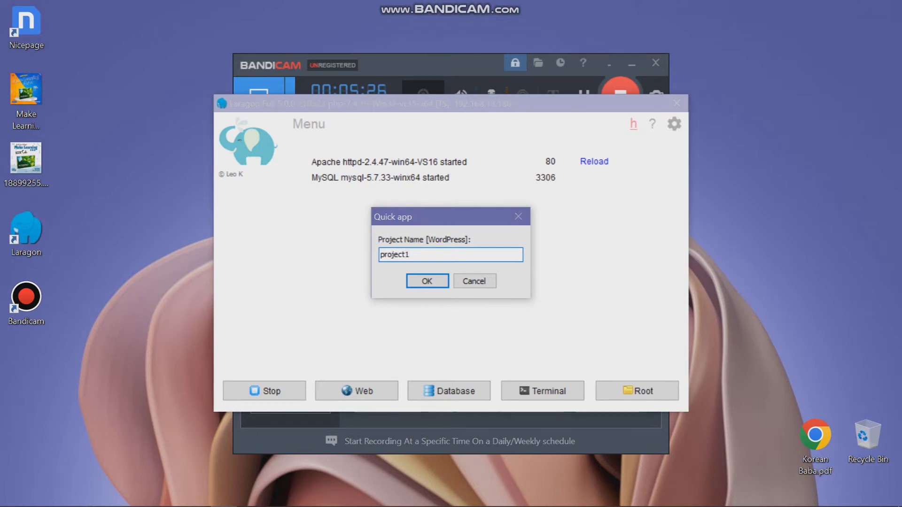
key("Return")
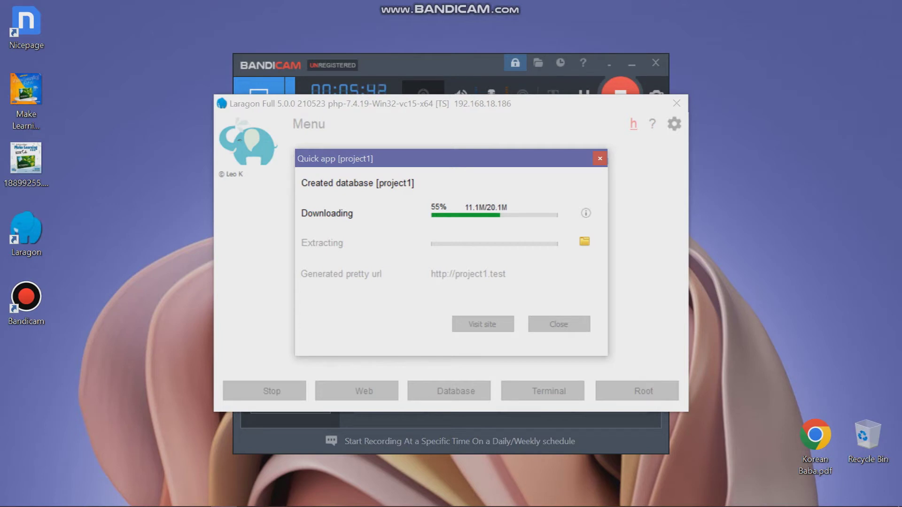
Refresh the desktop repeatedly while Laragon downloads and extracts WordPress for project1.
right_click(727, 97)
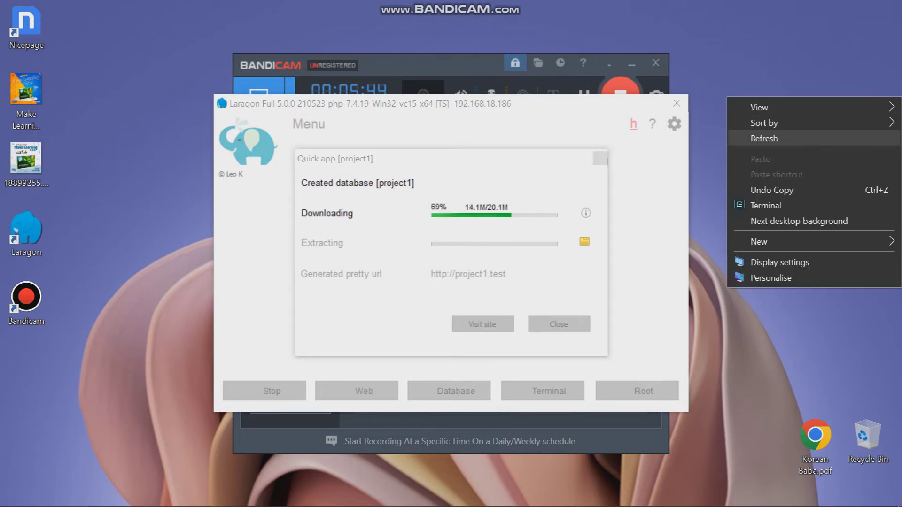
left_click(764, 138)
right_click(728, 94)
left_click(763, 134)
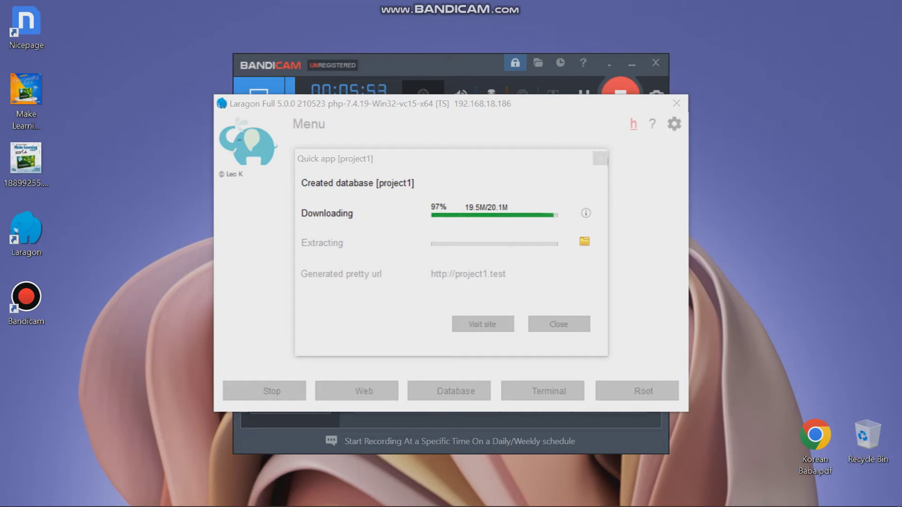
right_click(723, 96)
left_click(752, 137)
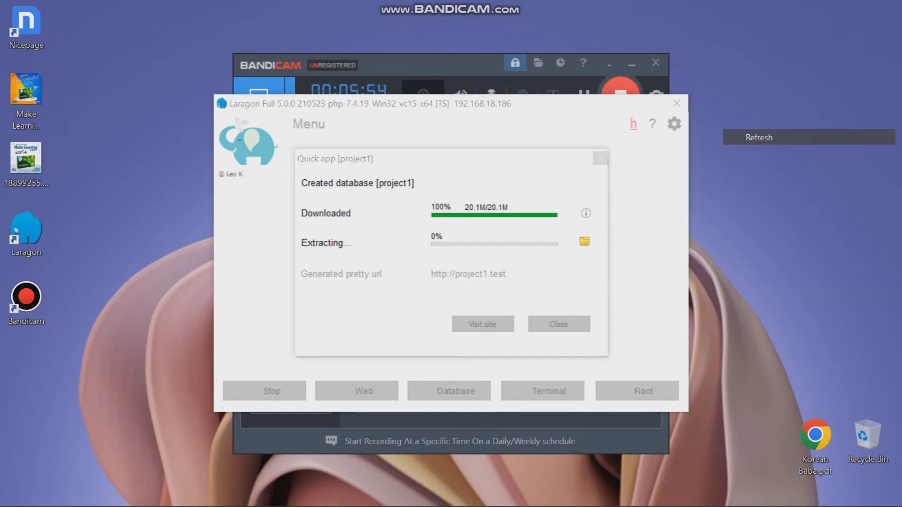
right_click(719, 96)
left_click(751, 137)
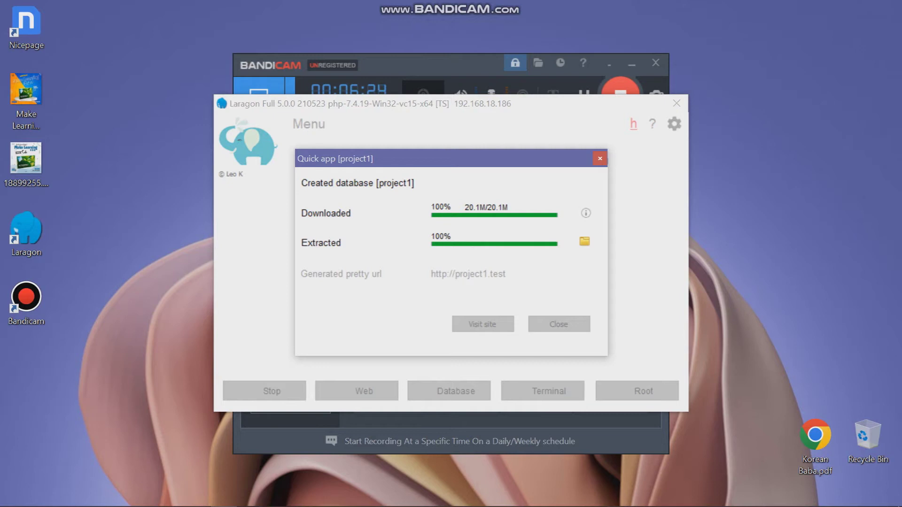
right_click(727, 177)
left_click(751, 218)
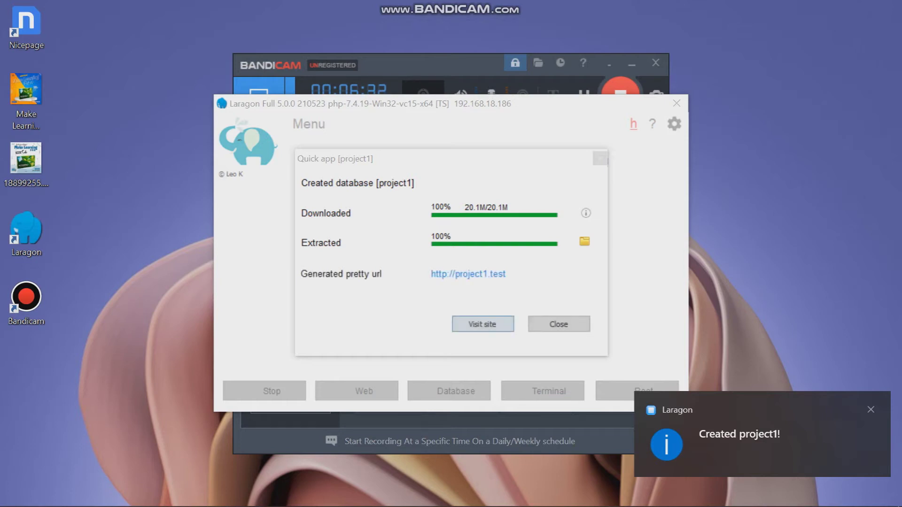
Open the new project1.test site in the browser to reach the WordPress installer.
left_click(482, 324)
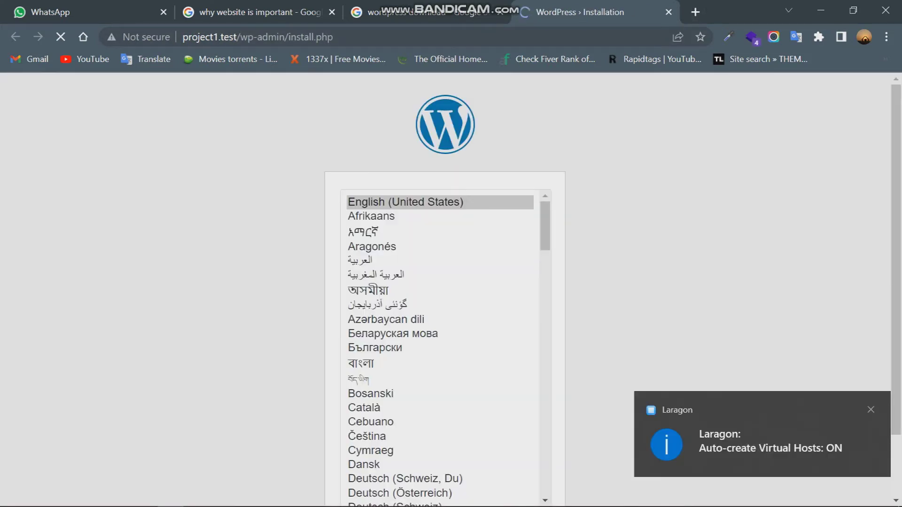
key("ctrl+l")
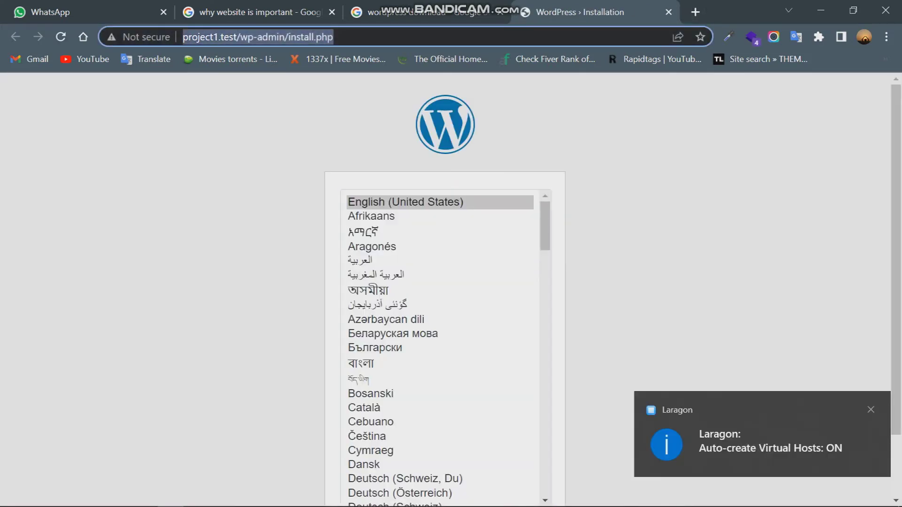
left_click(237, 37)
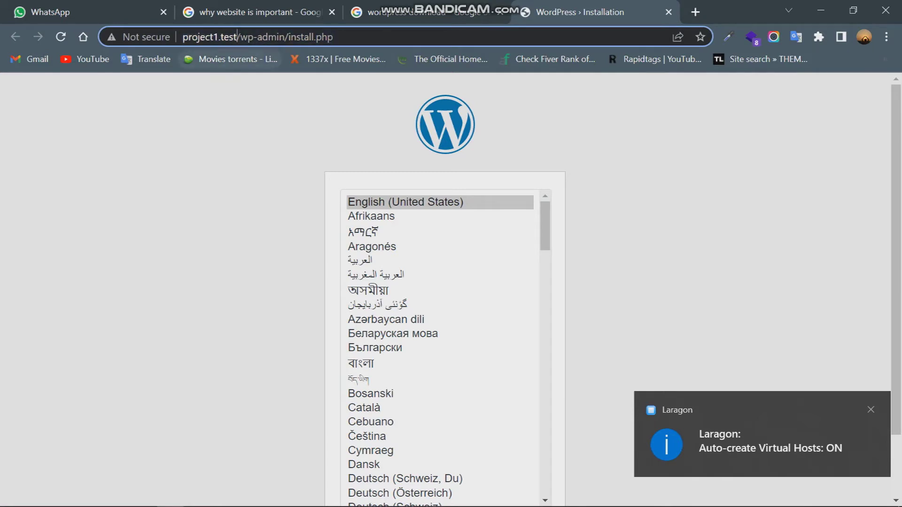
left_click(225, 155)
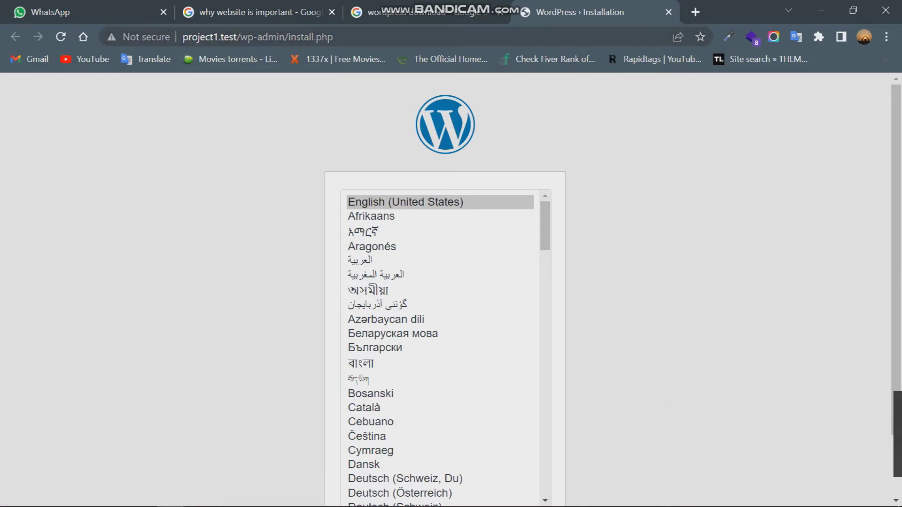
Keep English (United States) as the installation language and continue.
scroll(445, 282, "down", 2)
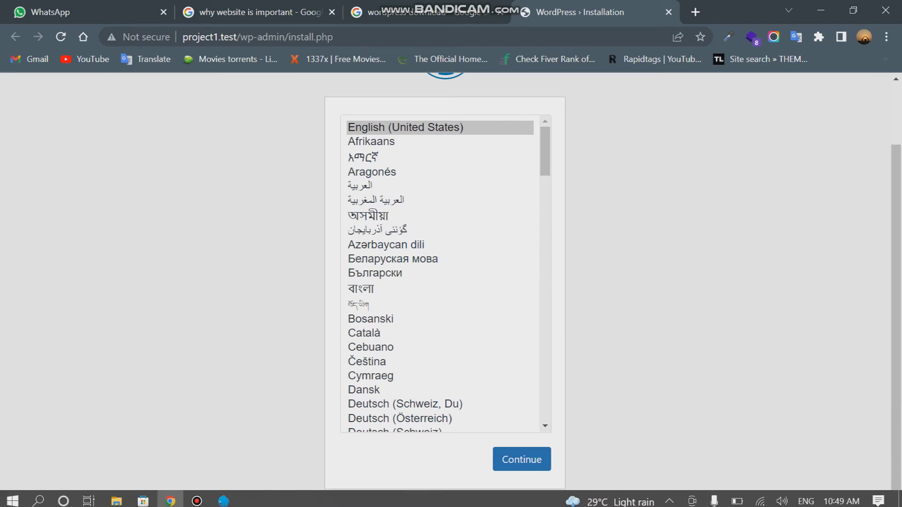
scroll(445, 282, "up", 2)
scroll(445, 301, "down", 2)
scroll(445, 301, "up", 2)
scroll(445, 300, "down", 2)
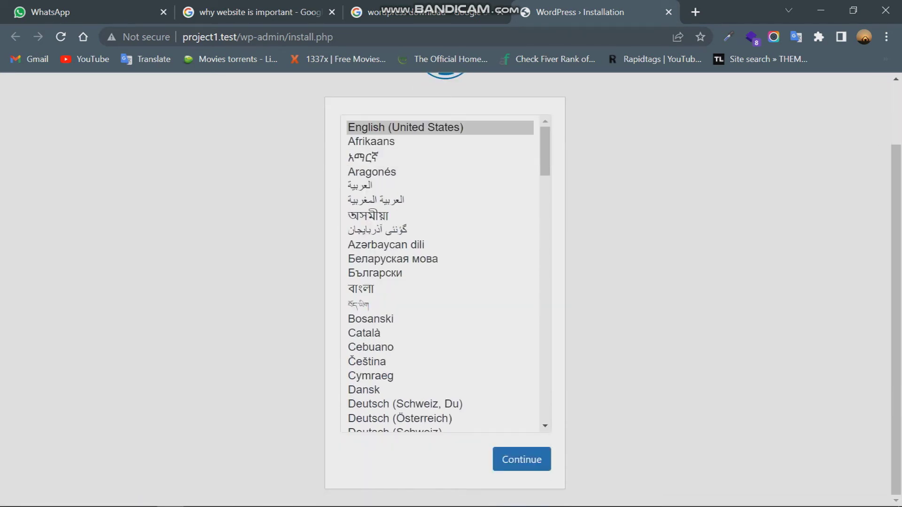
left_click(521, 460)
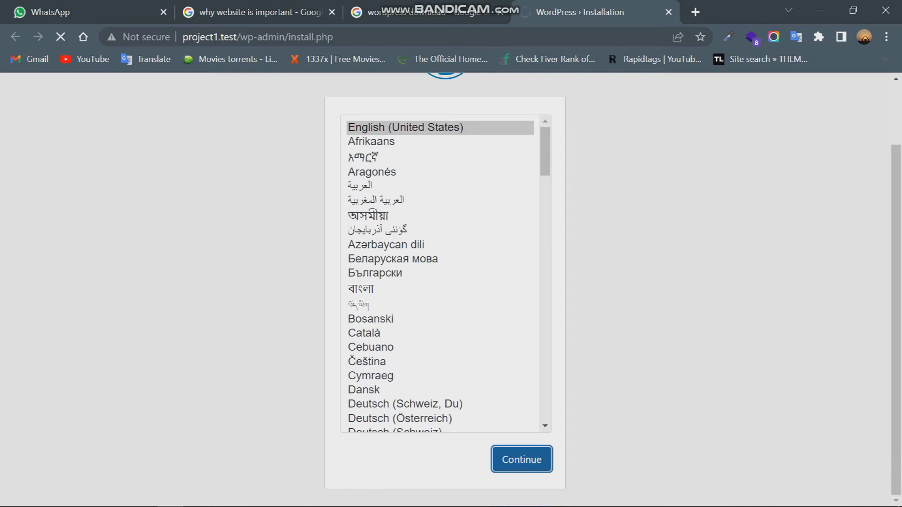
scroll(445, 281, "down", 4)
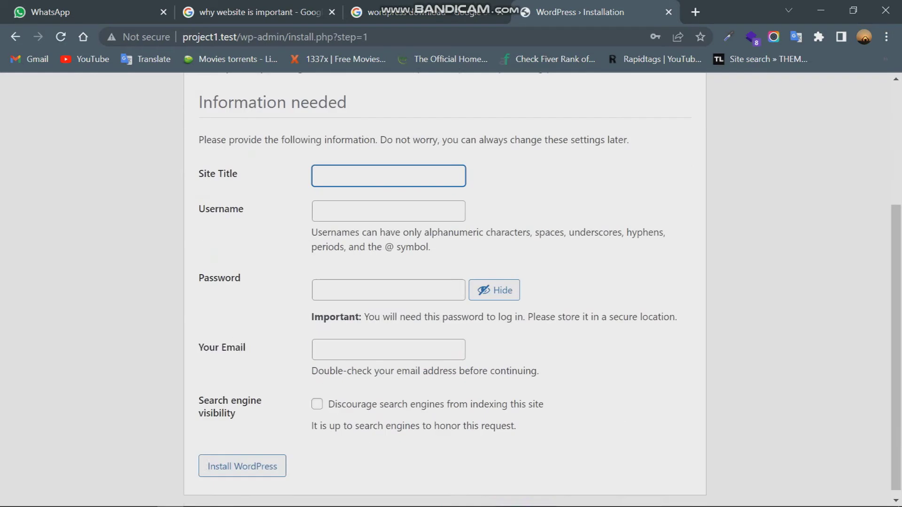
Enter 'Project One' as the site title.
left_click(389, 169)
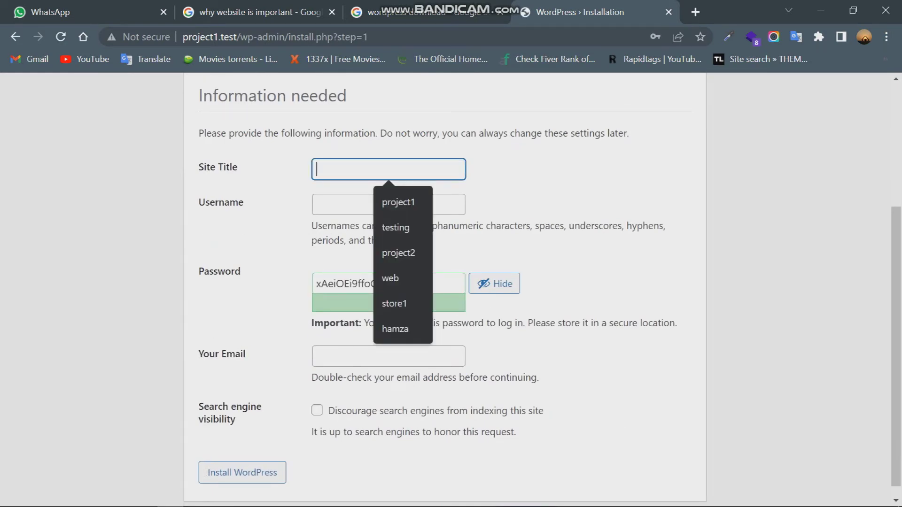
left_click(399, 202)
left_click(323, 170)
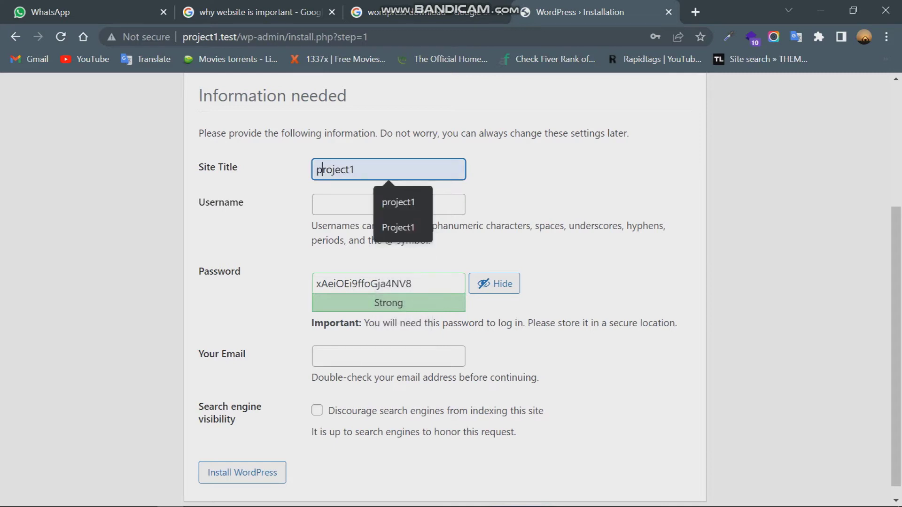
key("BackSpace")
type("P")
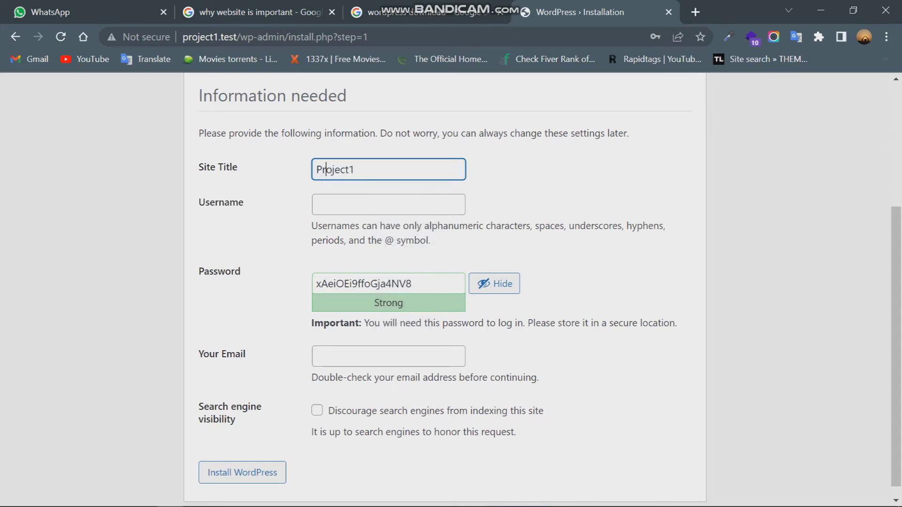
key("BackSpace")
type("One")
Accept the suggested username, replace the generated password with a weak one, and confirm it.
key("Tab")
key("Down")
key("Return")
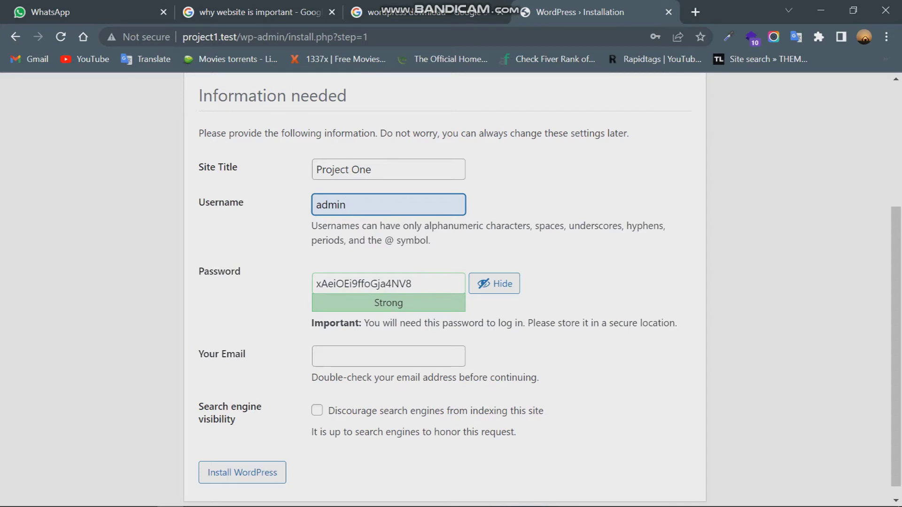
key("Tab")
key("BackSpace")
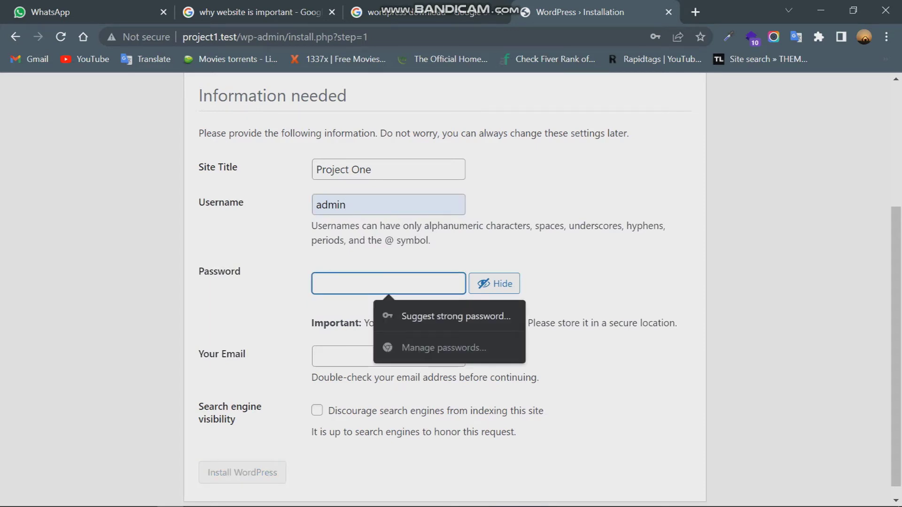
type("admin12")
left_click(317, 354)
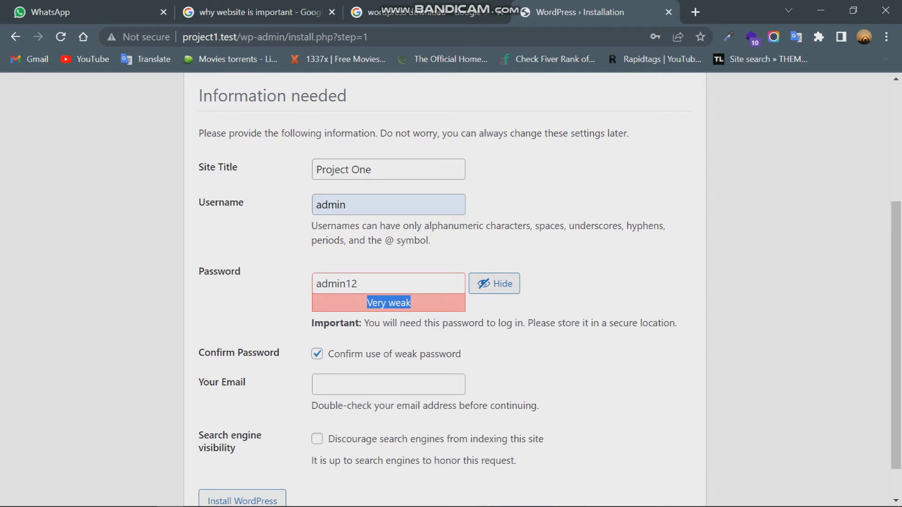
Fill in the email address from a saved suggestion and install WordPress.
scroll(444, 292, "down", 1)
left_click(388, 344)
left_click(431, 376)
left_click(242, 460)
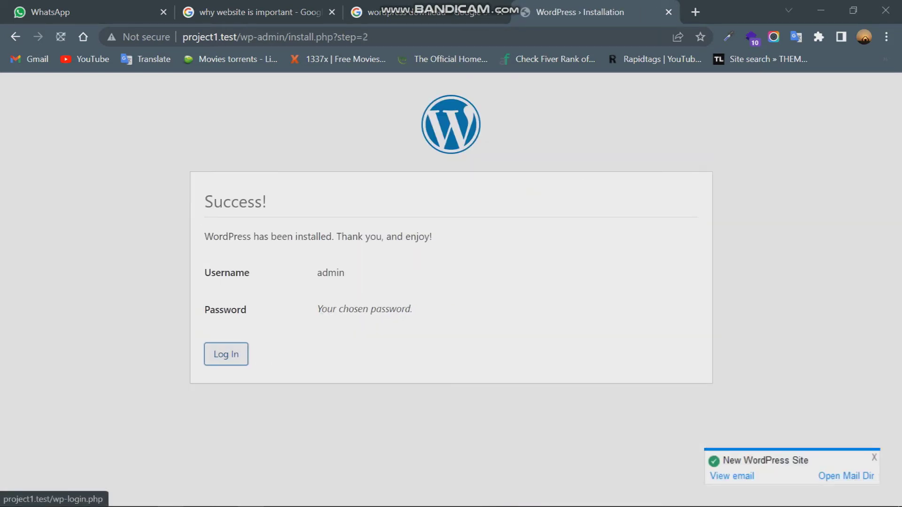
Log in to Project One with the admin username and the account password.
left_click(226, 354)
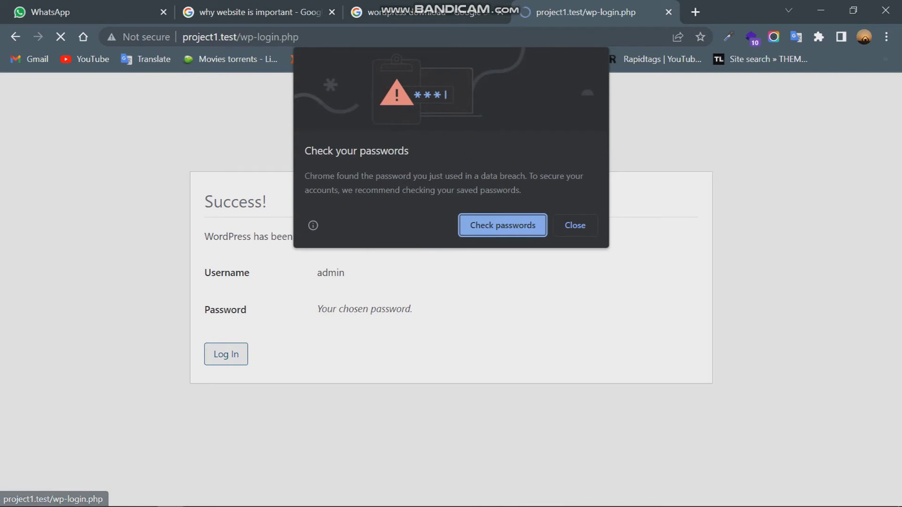
left_click(444, 246)
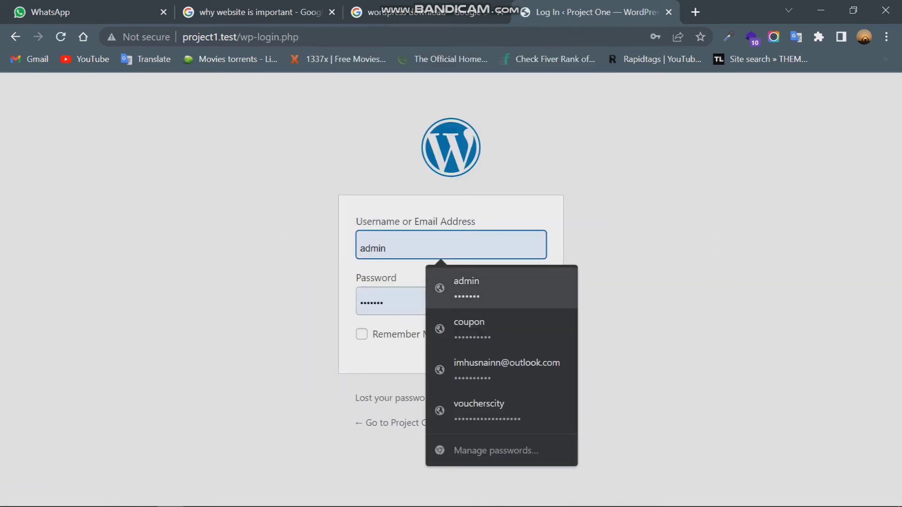
type("admin")
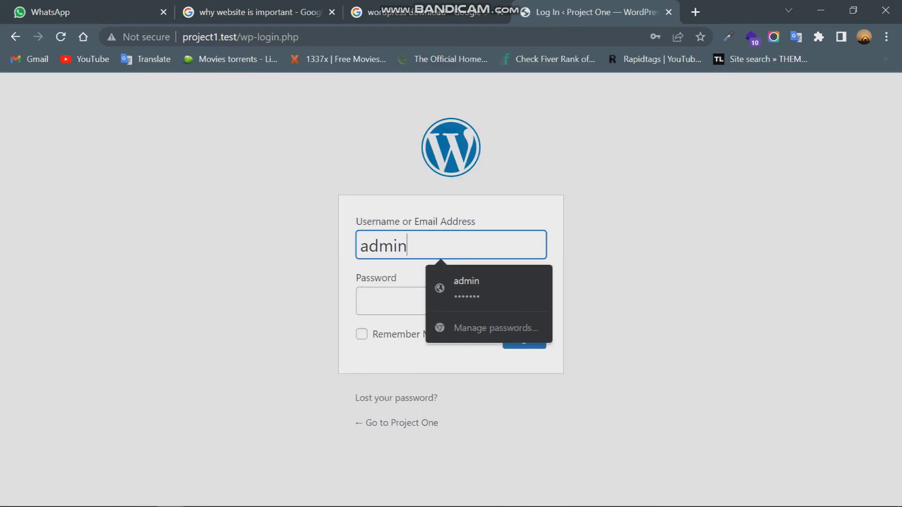
key("Tab")
type("•••••")
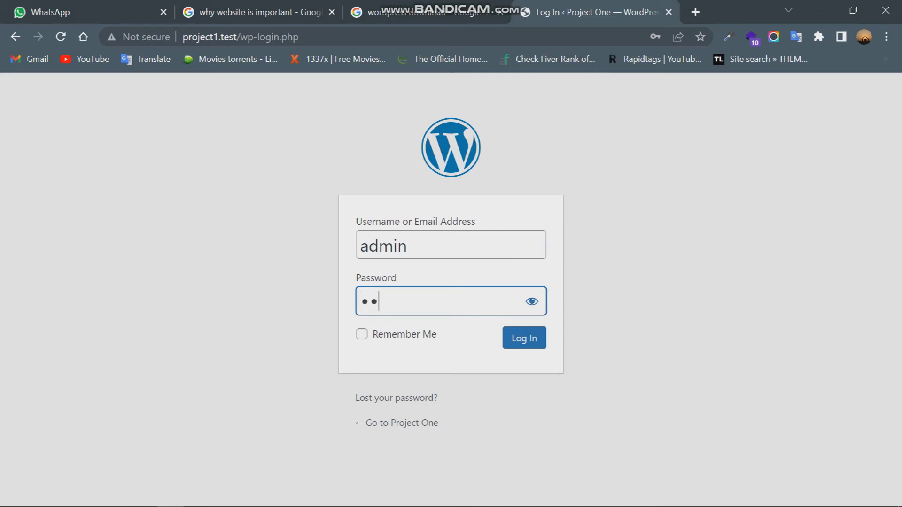
type("12")
key("Tab")
key("space")
key("Tab")
key("Return")
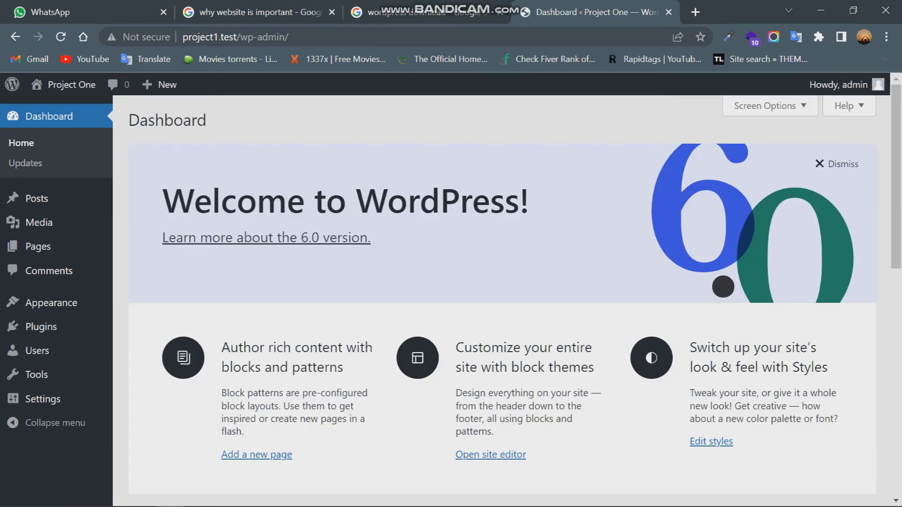
Dismiss the password warning and view the Project One homepage via Visit Site.
key("Escape")
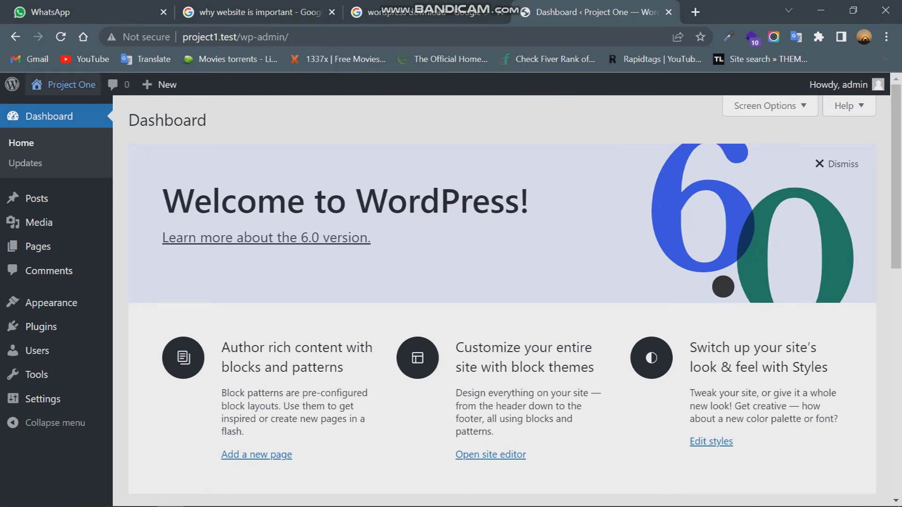
mouse_move(71, 85)
left_click(50, 109, "ctrl")
key("ctrl+Tab")
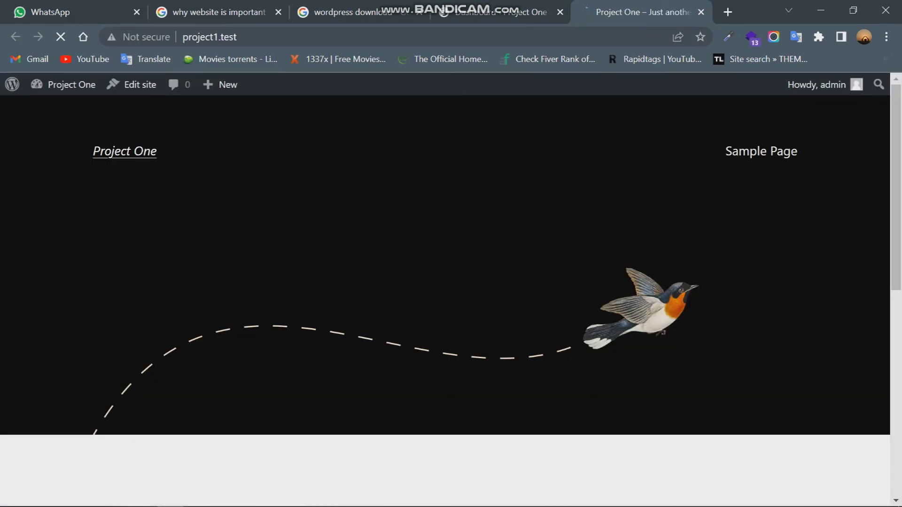
scroll(451, 300, "down", 8)
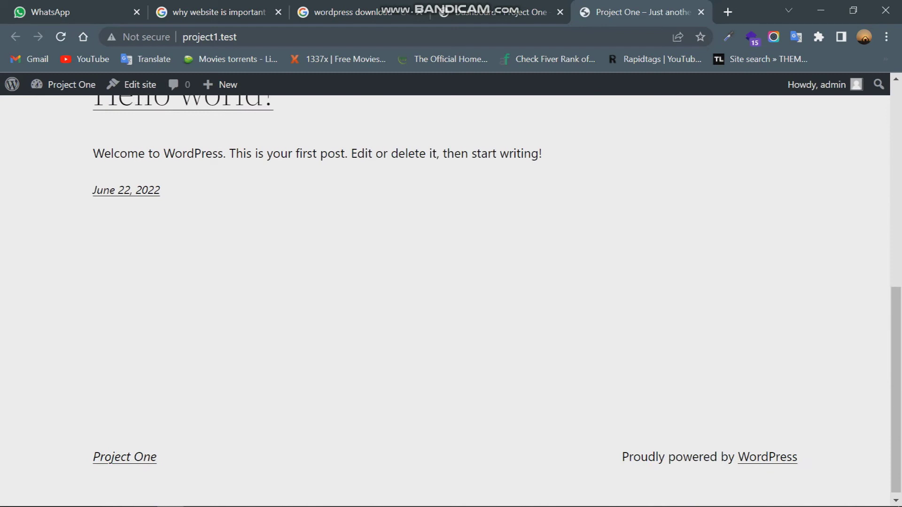
scroll(451, 300, "up", 8)
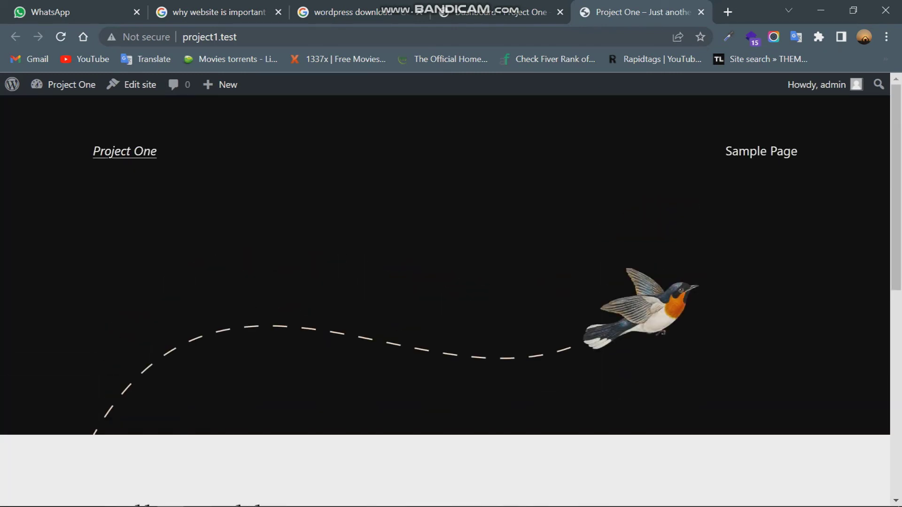
Close the dashboard and homepage tabs, open a blank tab, and show the Start menu.
key("ctrl+shift+Tab")
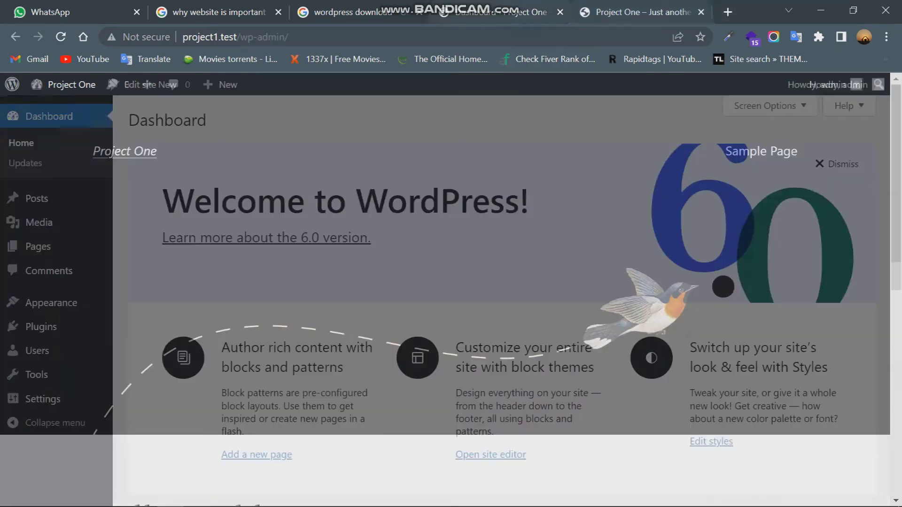
key("ctrl+w")
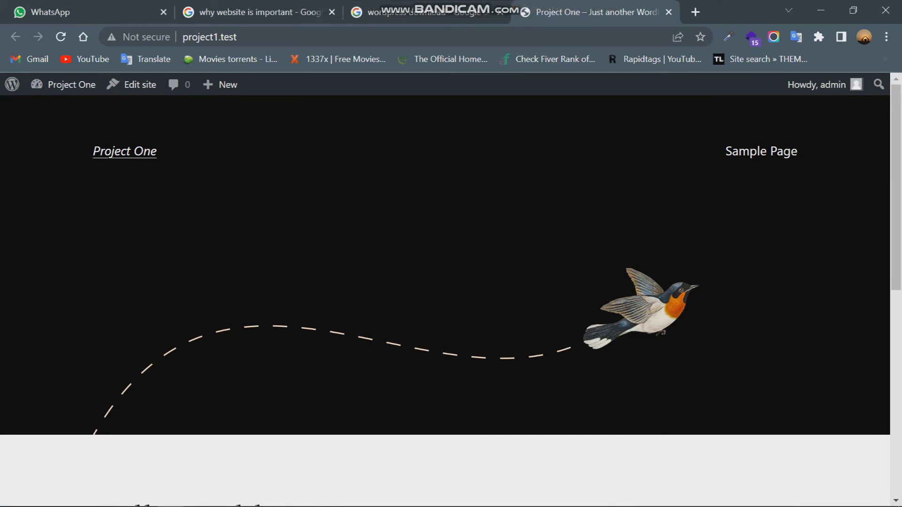
key("ctrl+w")
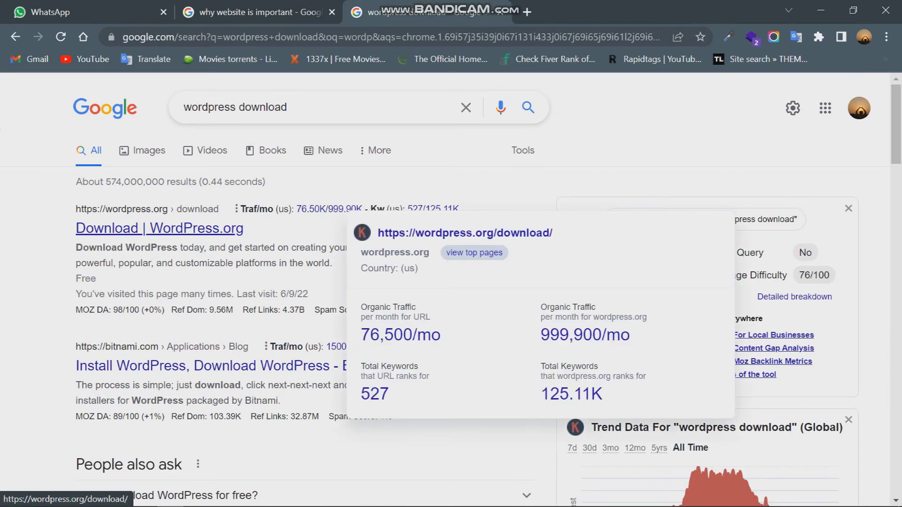
key("ctrl+t")
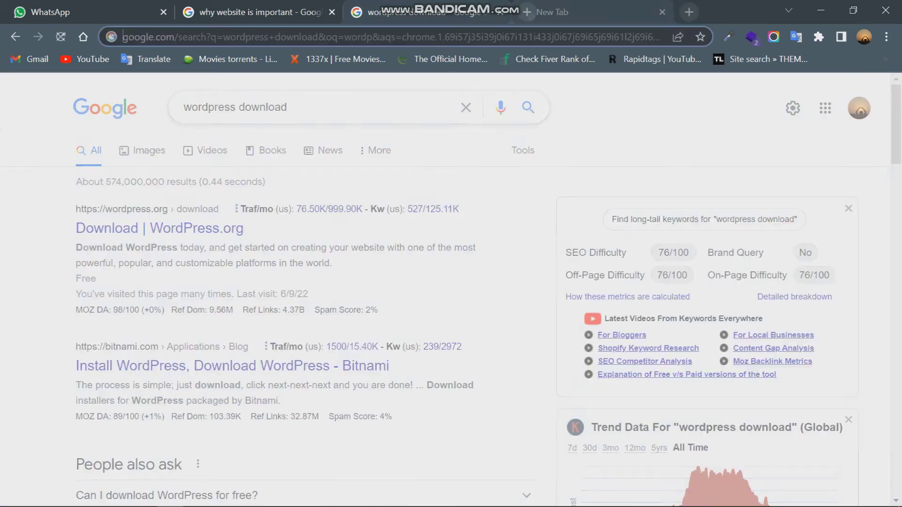
key("super")
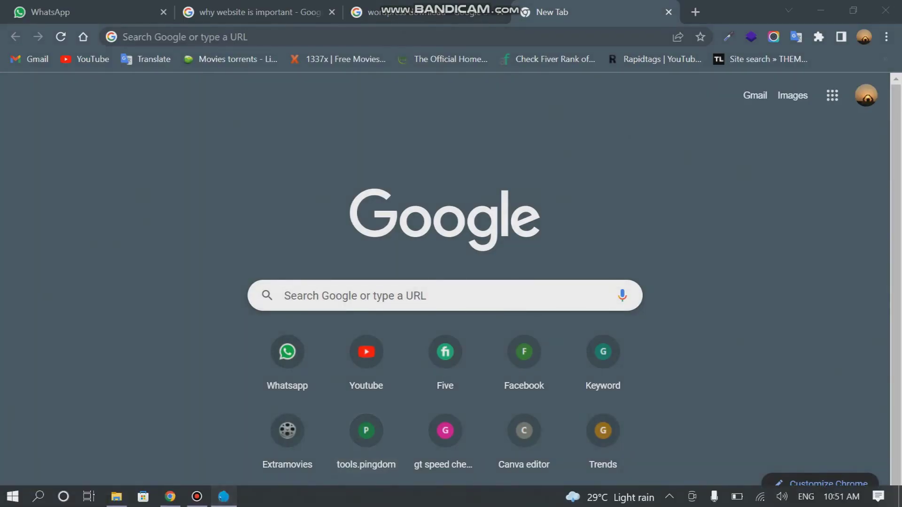
Reopen the project1.test site in the browser from Laragon's menu.
left_click(224, 500)
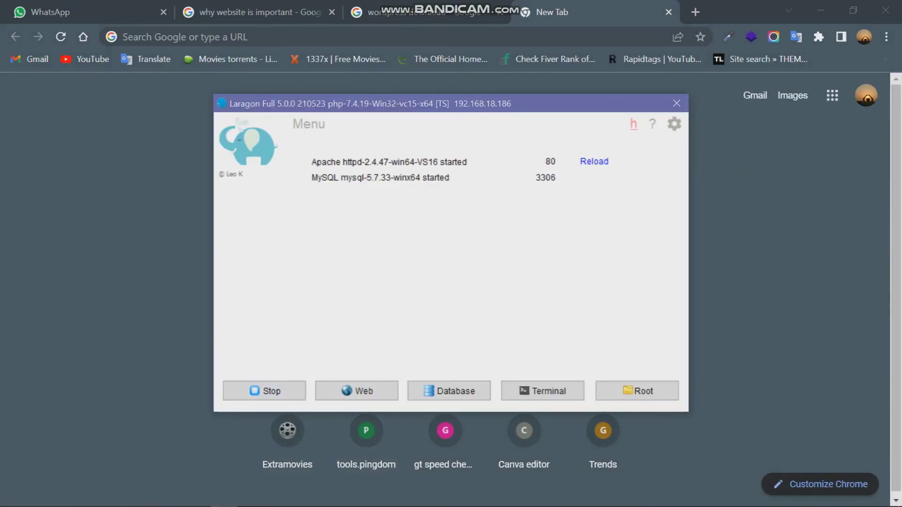
right_click(558, 232)
mouse_move(592, 257)
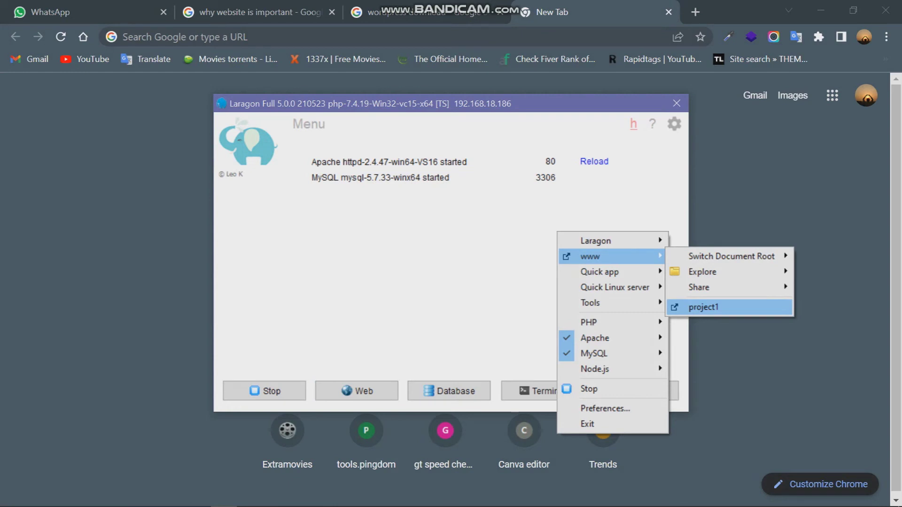
left_click(703, 307)
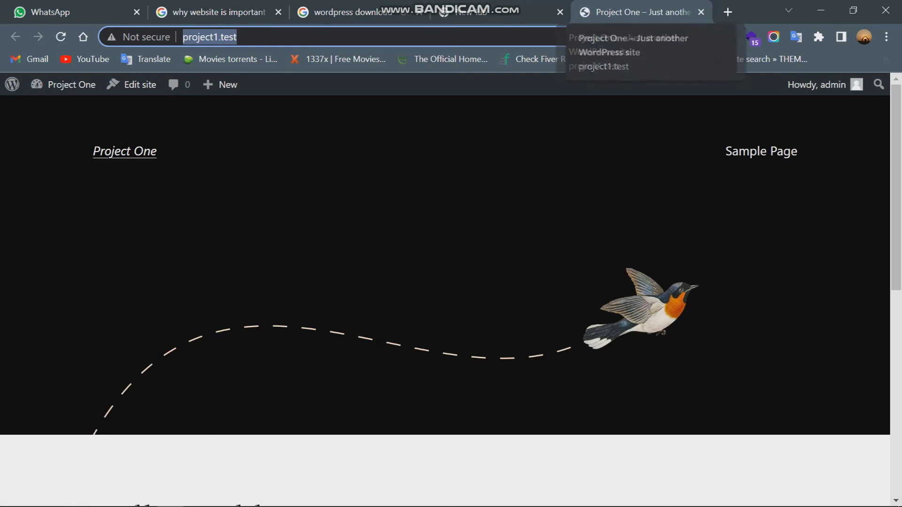
Close the Project One site tab, leaving the Google new tab page.
left_click(238, 37)
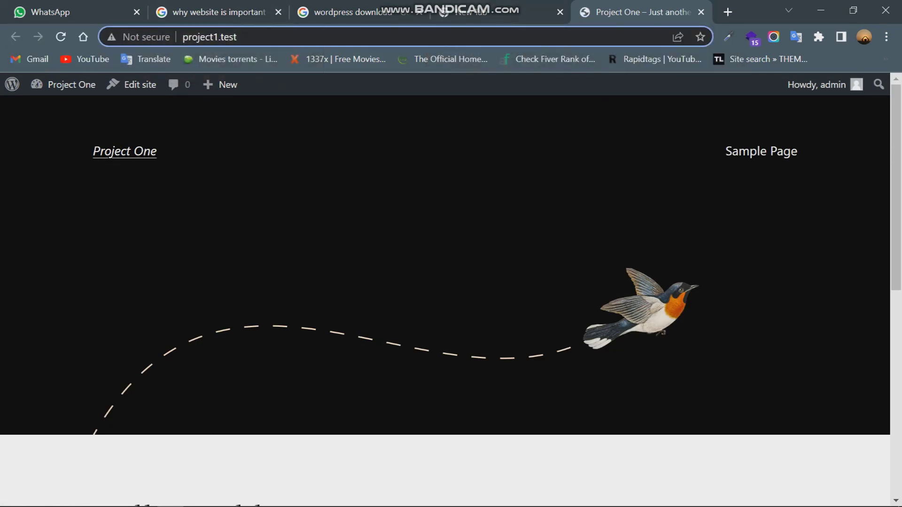
key("shift+Left")
key("shift+Left")
key("shift+Left")
key("shift+Left")
key("Right")
key("ctrl+w")
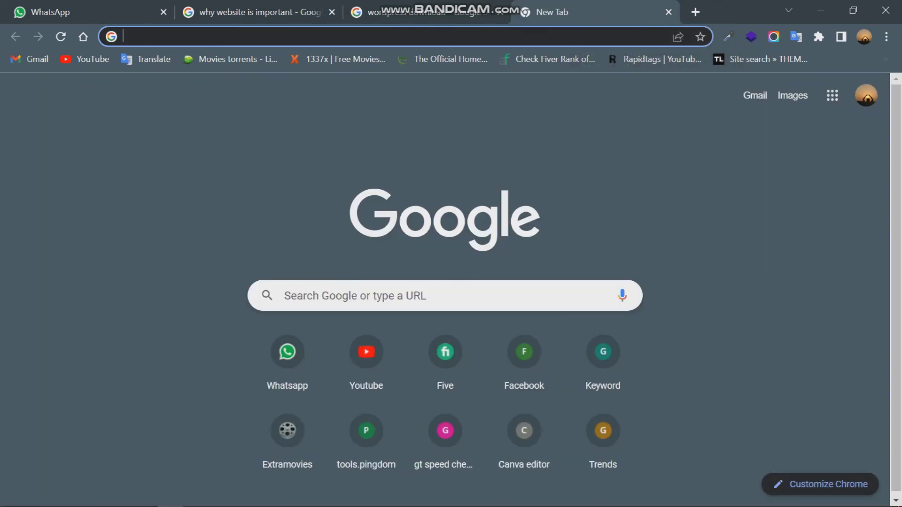
Load husnaintech.online from the address bar.
type("husnaintech.online")
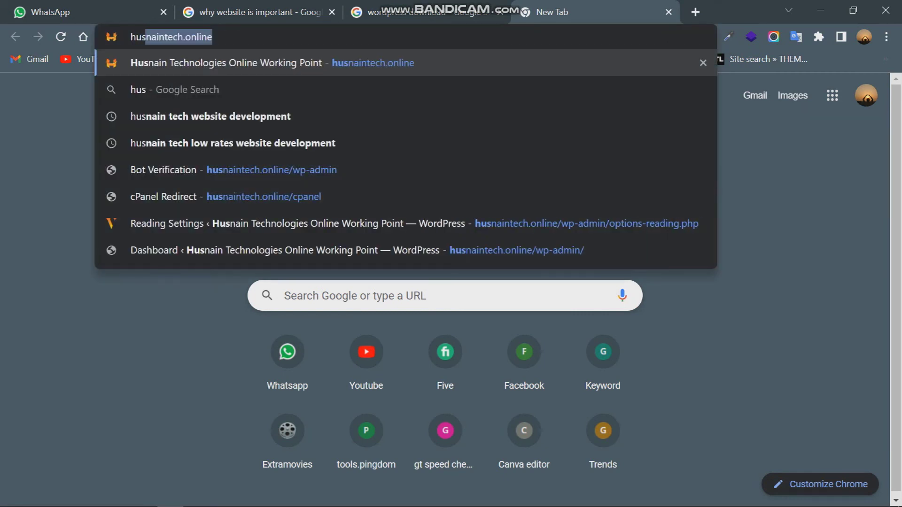
key("Return")
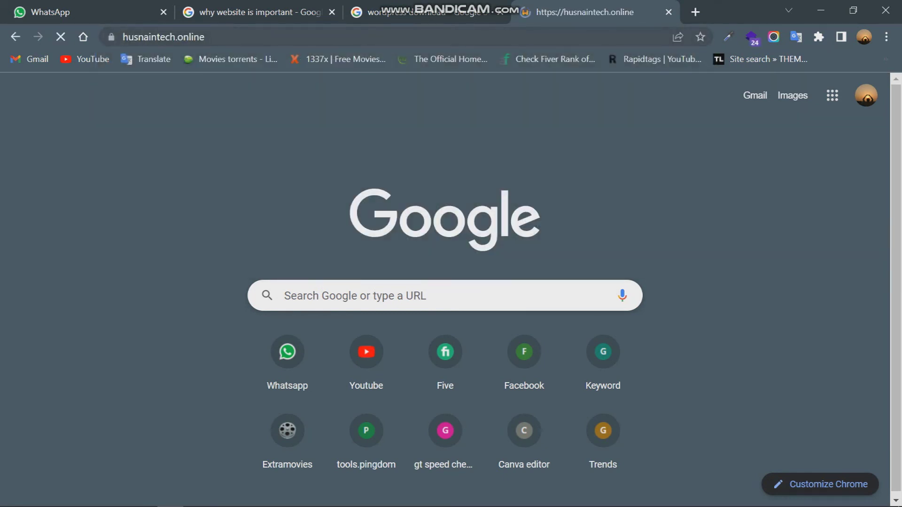
left_click(163, 37)
left_click_drag(237, 36, 209, 36)
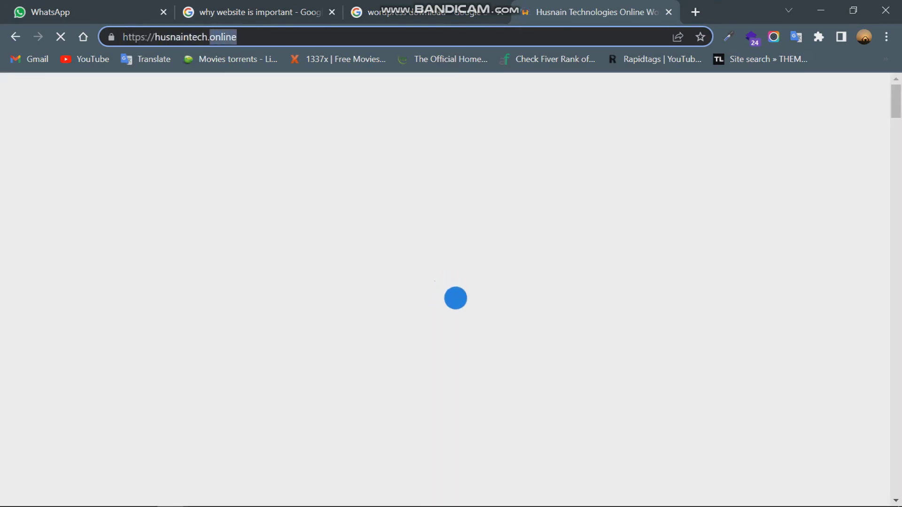
left_click(237, 36)
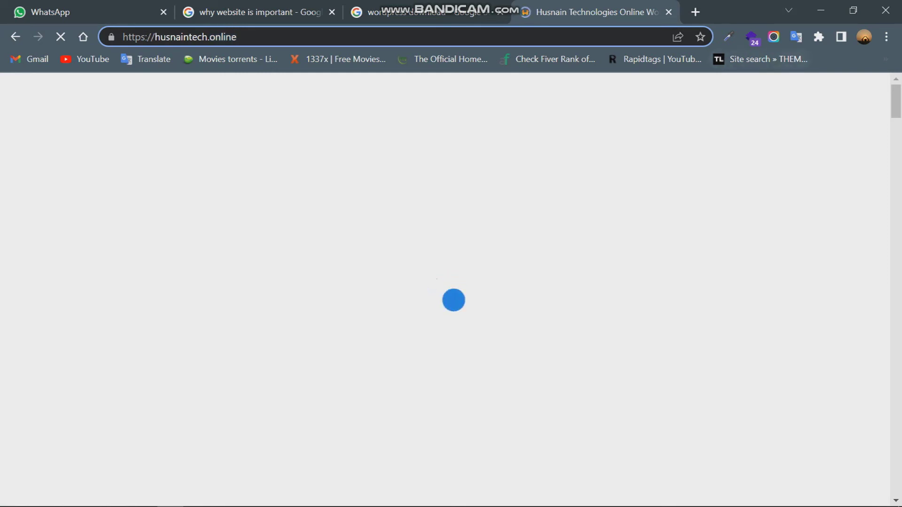
Load wishboatllc.com in a new tab, then return to the husnaintech.online tab.
left_click(695, 12)
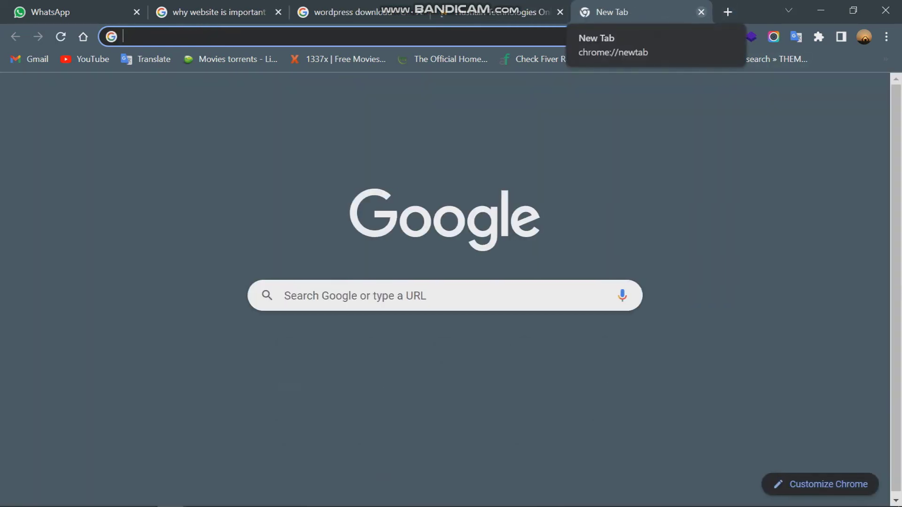
type("wis")
key("Return")
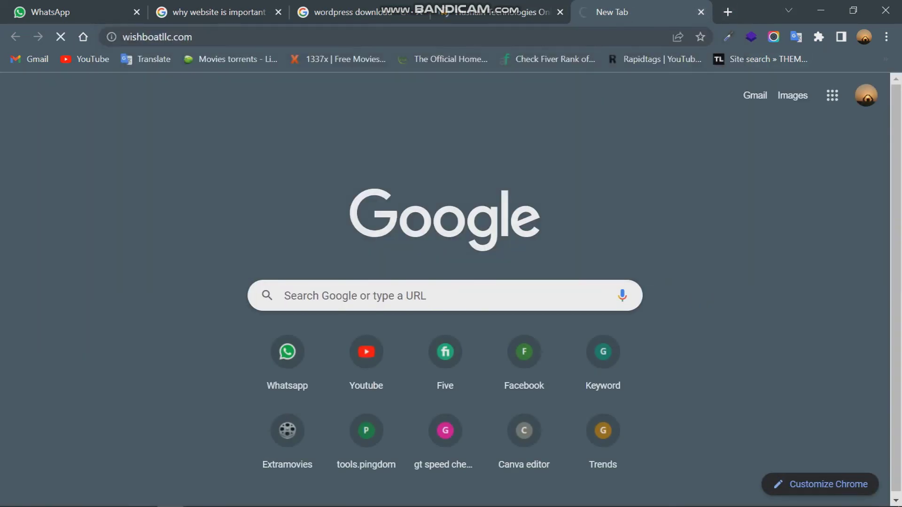
left_click(235, 37)
left_click(235, 36)
left_click(498, 12)
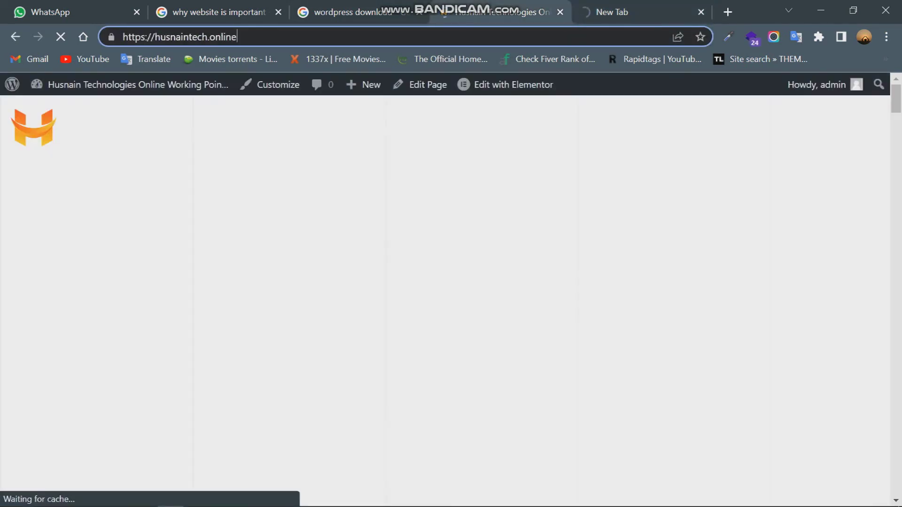
left_click(639, 12)
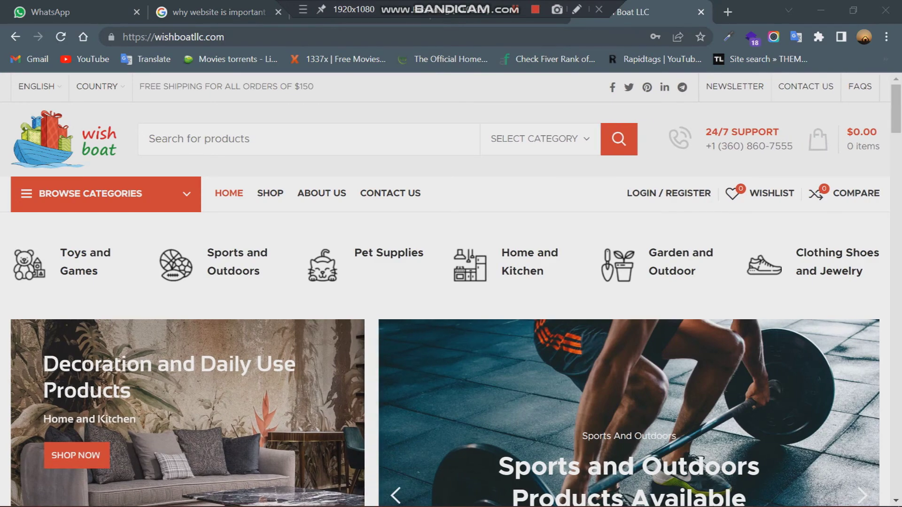
left_click(225, 36)
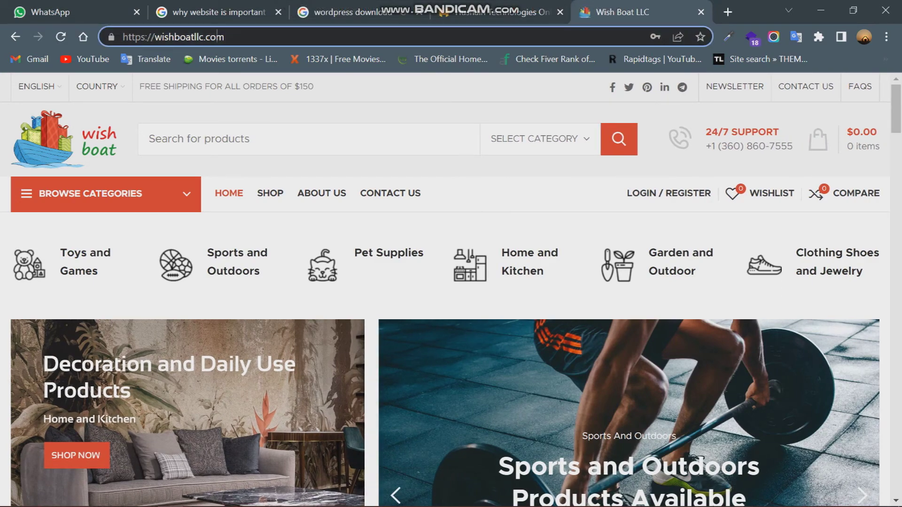
left_click_drag(225, 36, 206, 36)
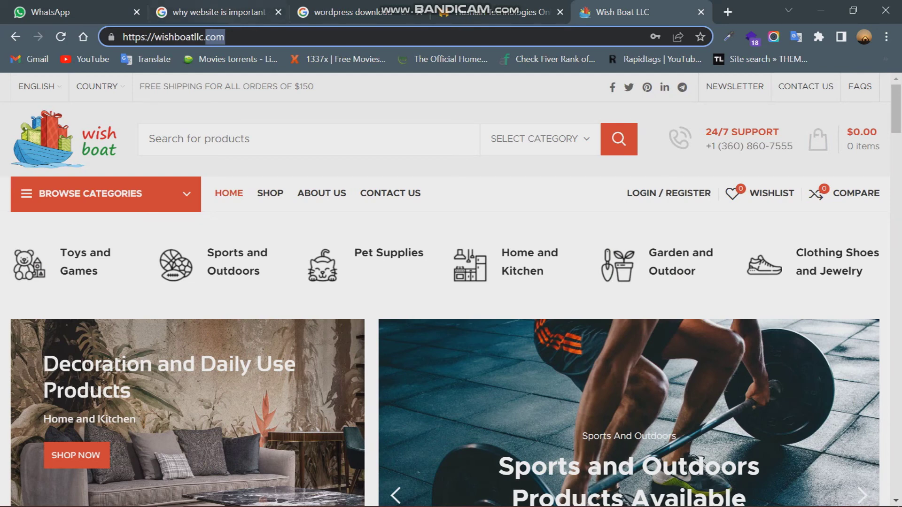
key("End")
key("ctrl+shift+Tab")
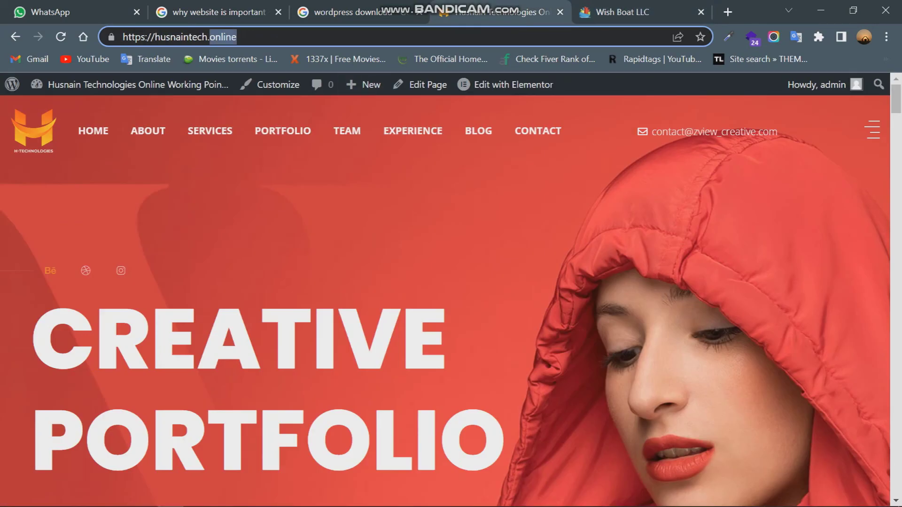
Scroll the Husnain Technologies homepage and open then close its sidebar.
scroll(451, 301, "down", 10)
scroll(451, 300, "up", 10)
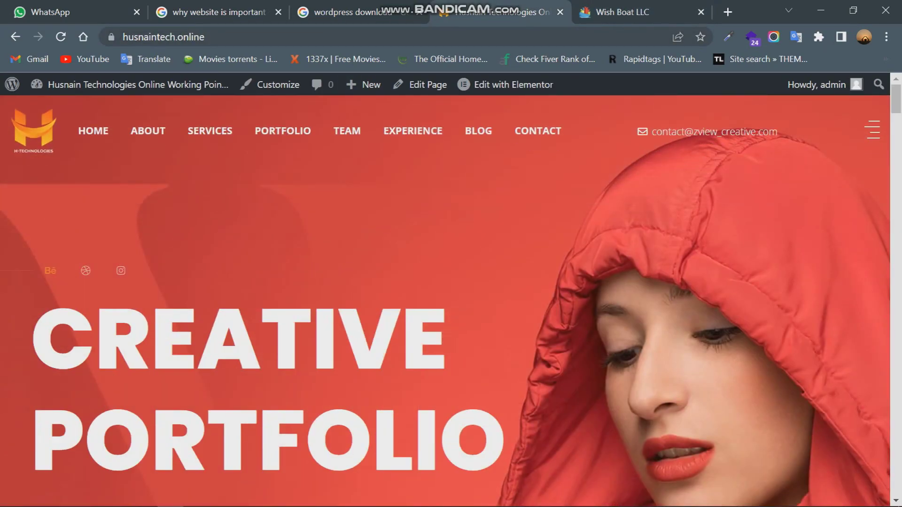
left_click(872, 130)
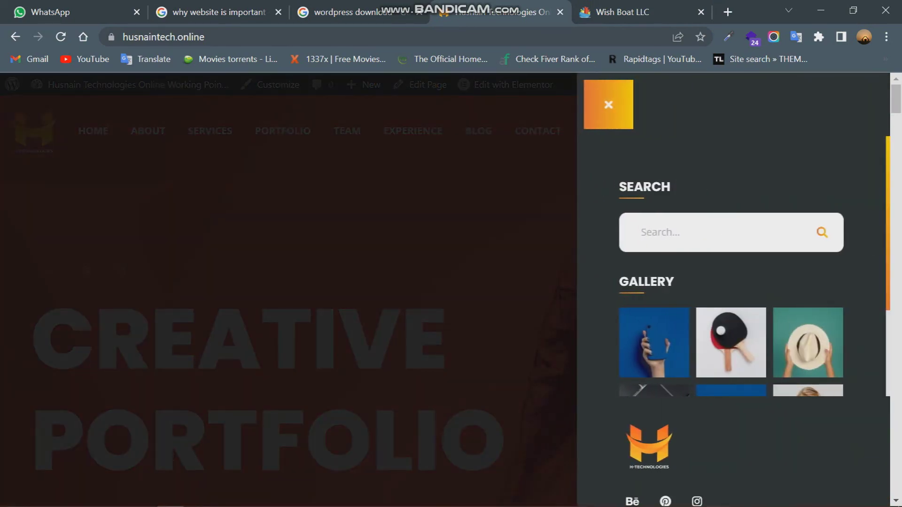
left_click(609, 105)
scroll(451, 301, "down", 20)
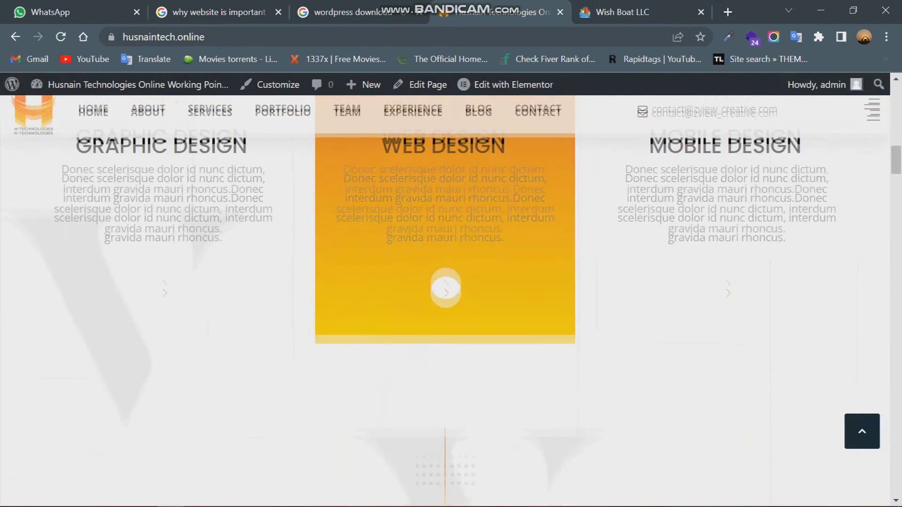
scroll(451, 300, "up", 10)
scroll(451, 301, "down", 10)
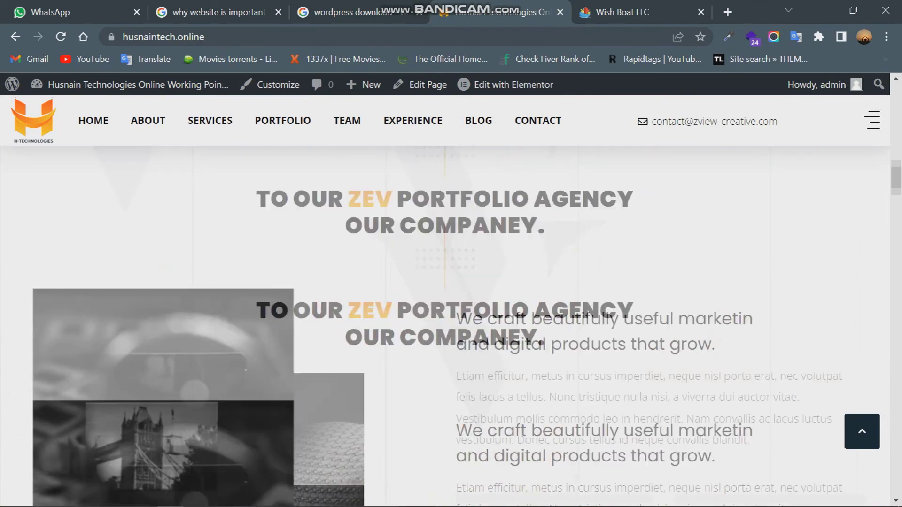
scroll(451, 300, "up", 8)
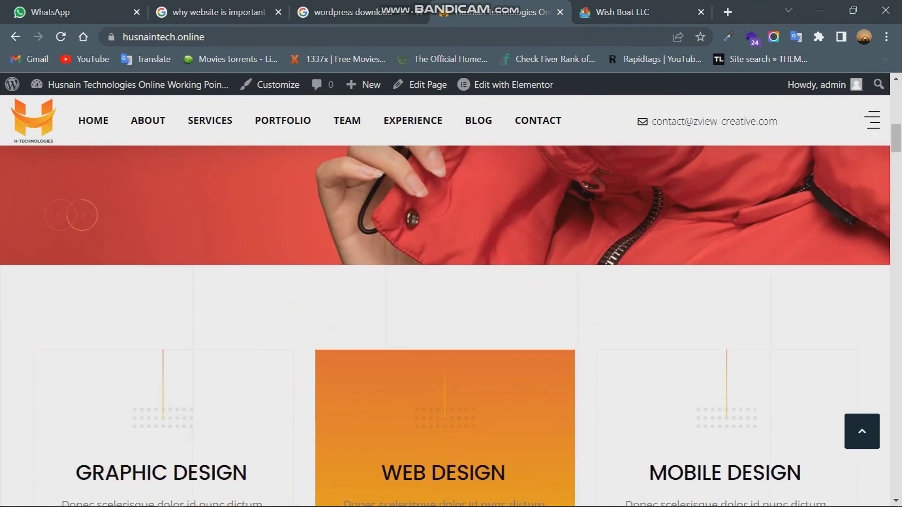
Cycle through the tabs to the 'wordpress download' search and open a new tab.
key("ctrl+shift+Tab")
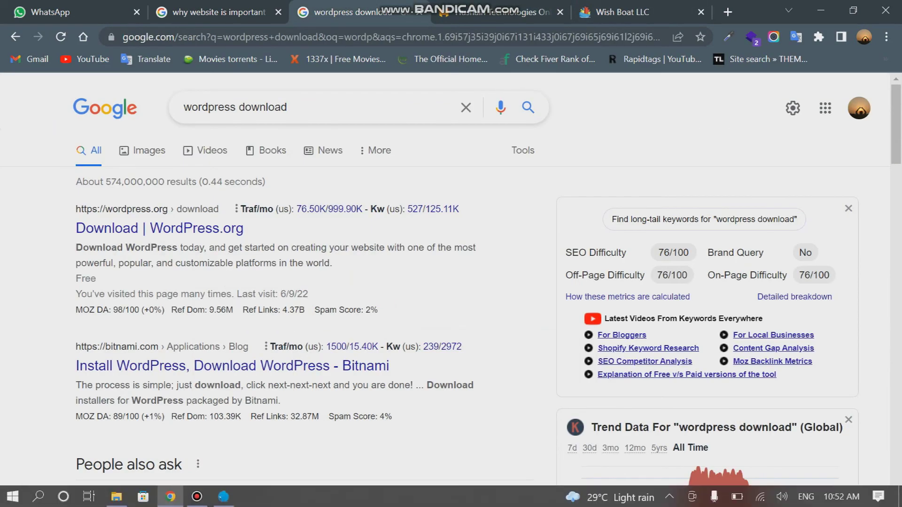
key("ctrl+Tab")
key("ctrl+Tab")
key("ctrl+shift+Tab")
key("ctrl+shift+Tab")
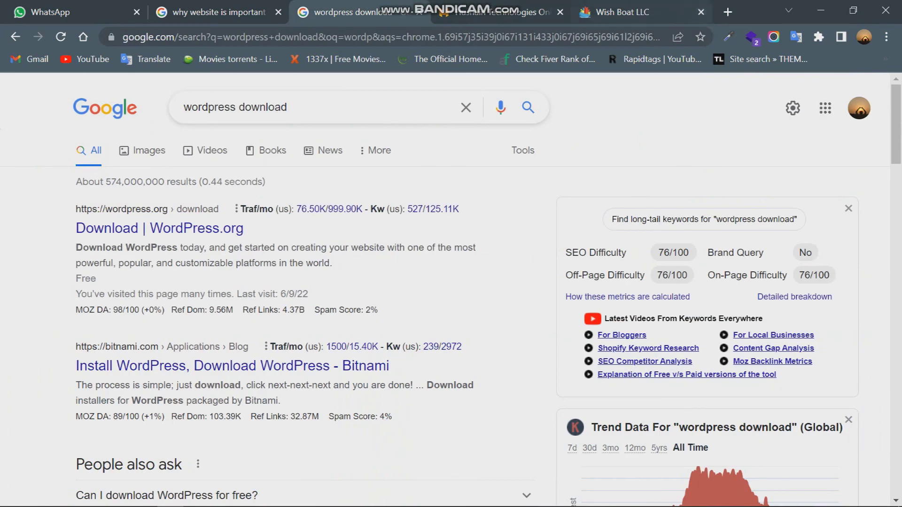
key("ctrl+t")
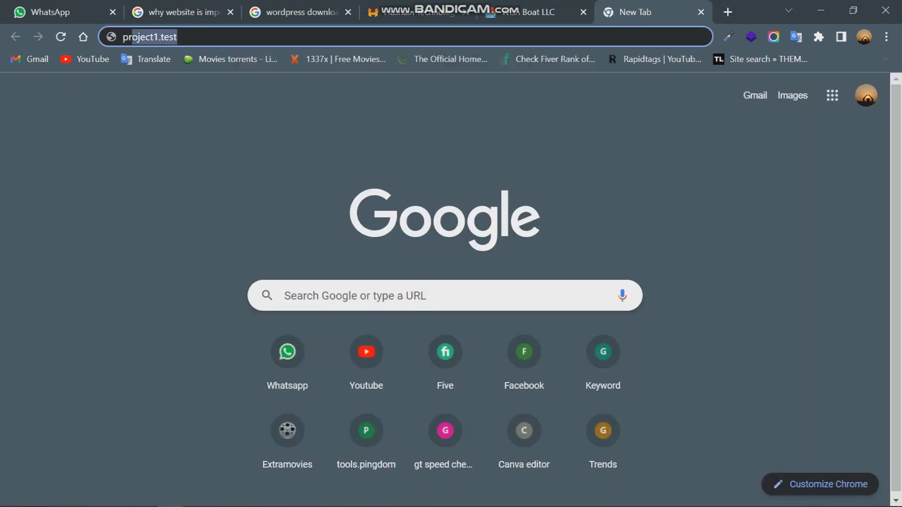
Load project1.test in the new tab, scroll its homepage, then bring up Laragon.
type("p")
key("Return")
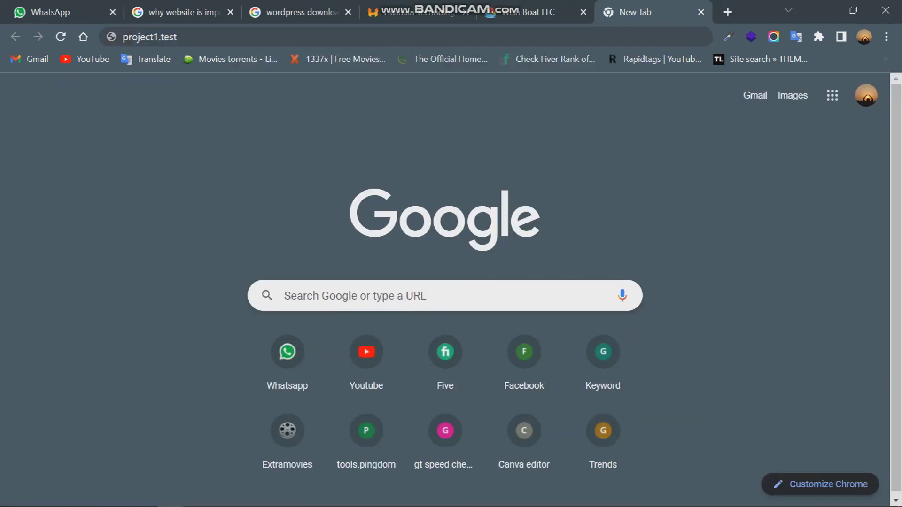
key("ctrl+l")
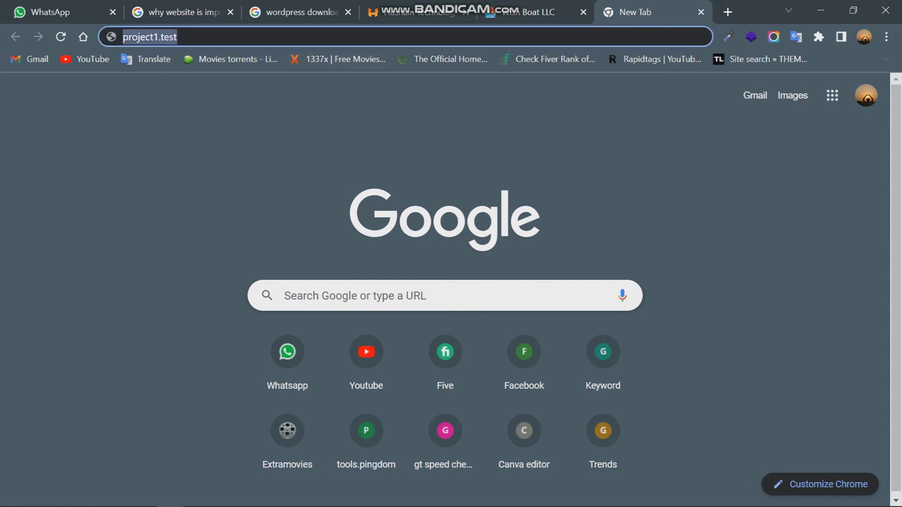
key("Return")
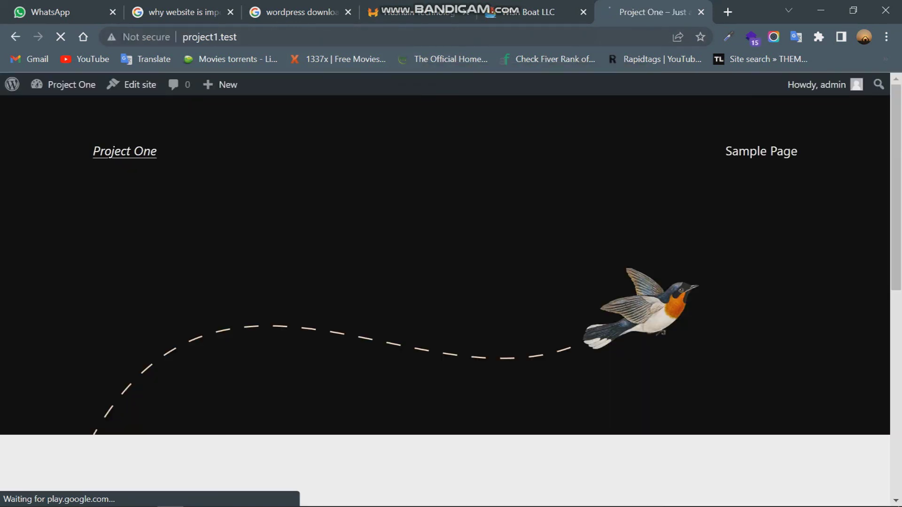
scroll(451, 282, "down", 12)
scroll(451, 282, "up", 12)
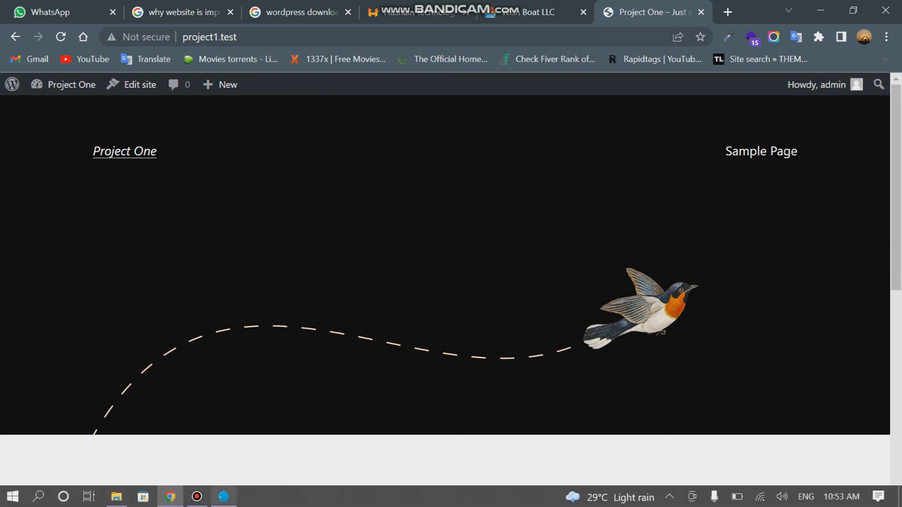
left_click(223, 497)
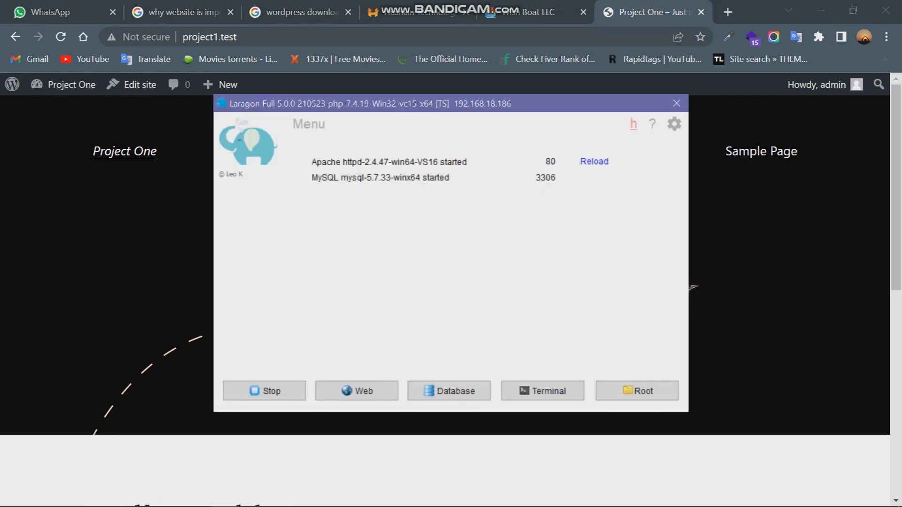
Dismiss the Laragon window and scroll the Project One homepage's 'Hello world!' post.
left_click(677, 103)
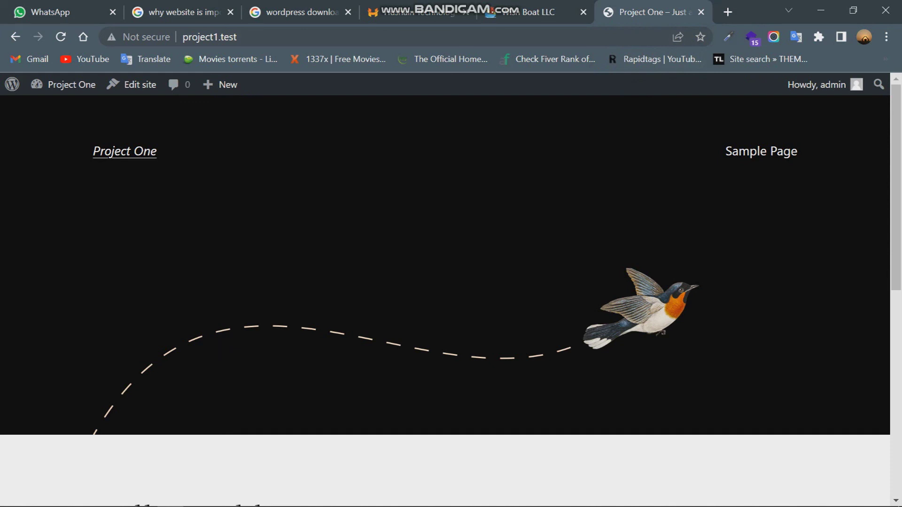
mouse_move(12, 84)
scroll(445, 263, "down", 8)
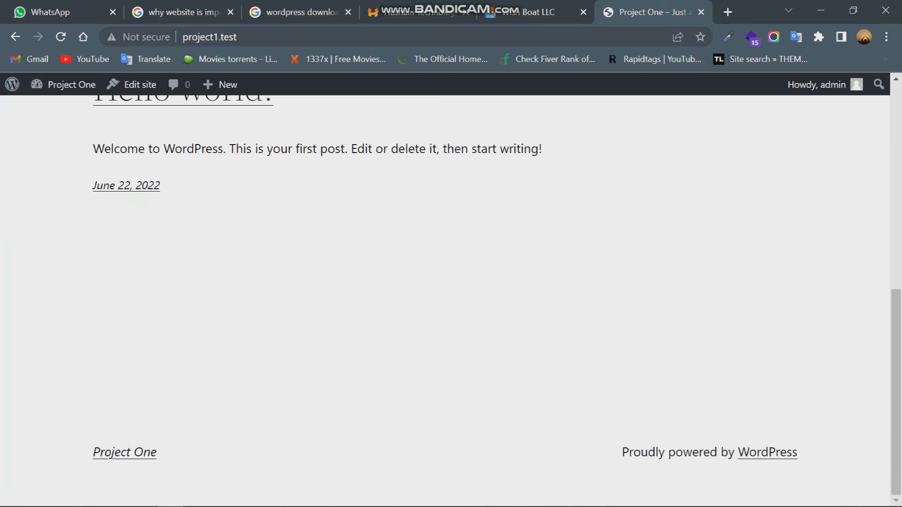
scroll(445, 263, "up", 8)
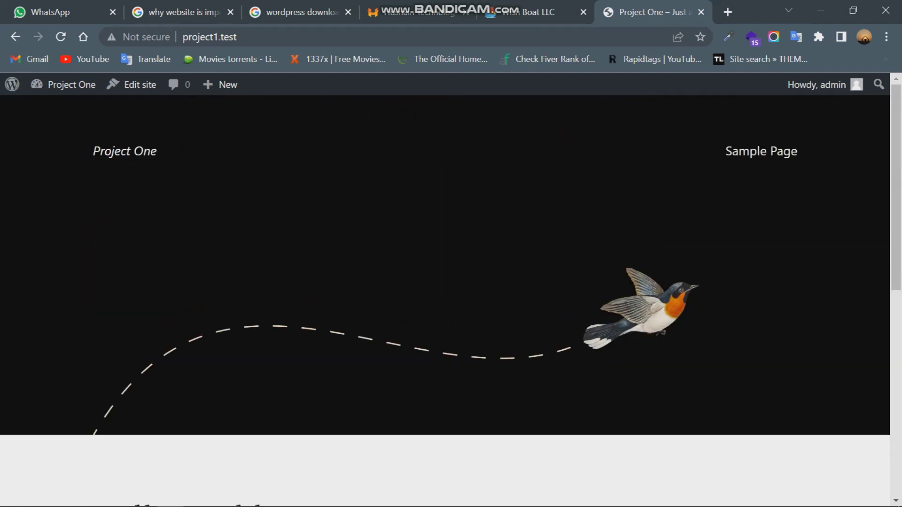